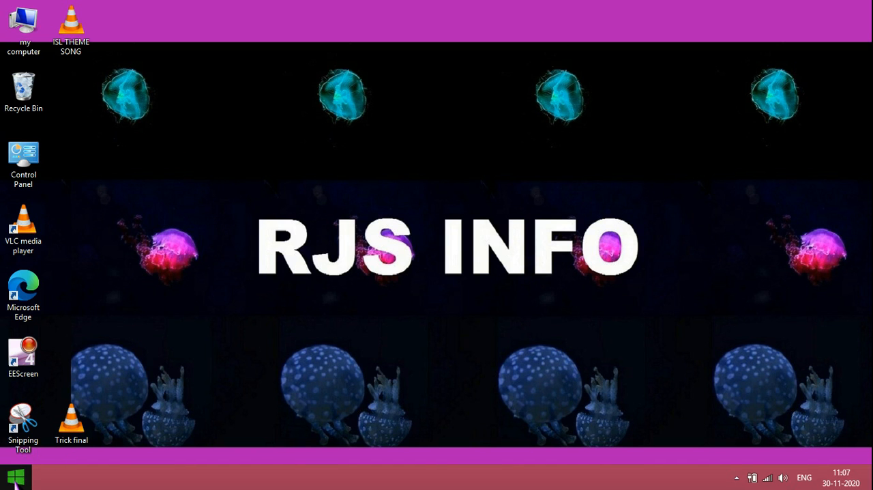
Search the computer for Excel, start Excel 2016 and create a blank workbook
right_click(19, 480)
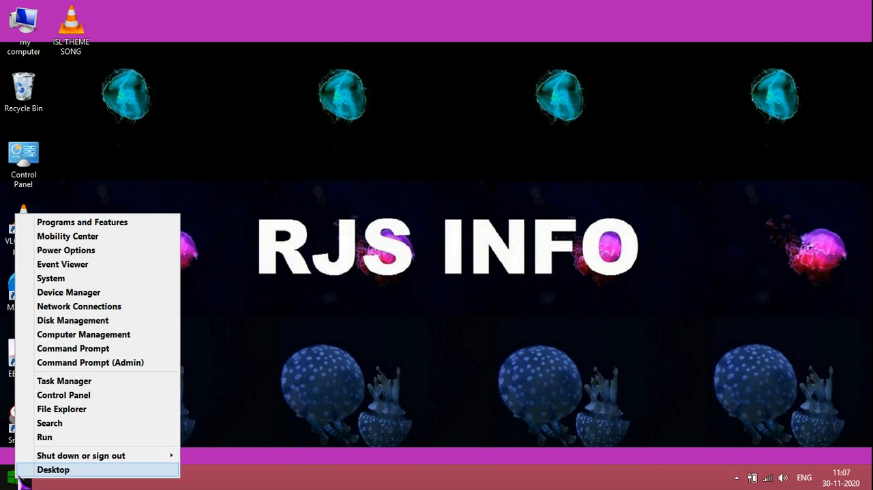
left_click(61, 423)
type("excel 2016")
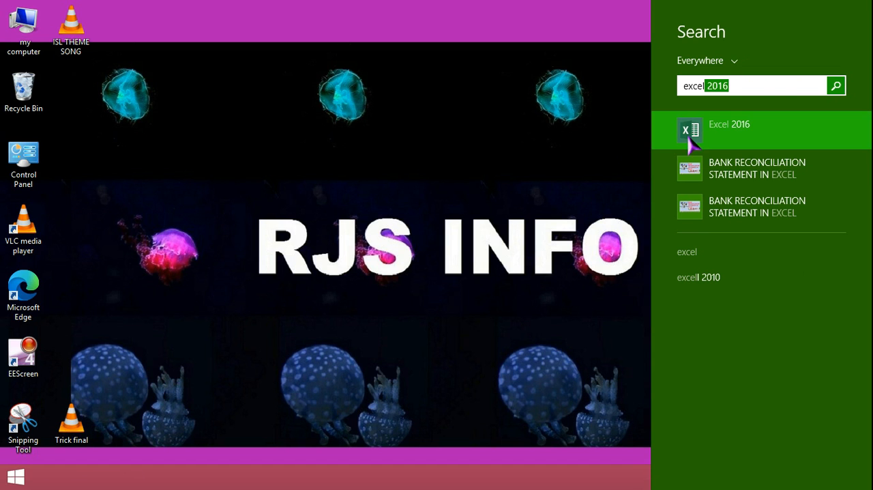
left_click(709, 139)
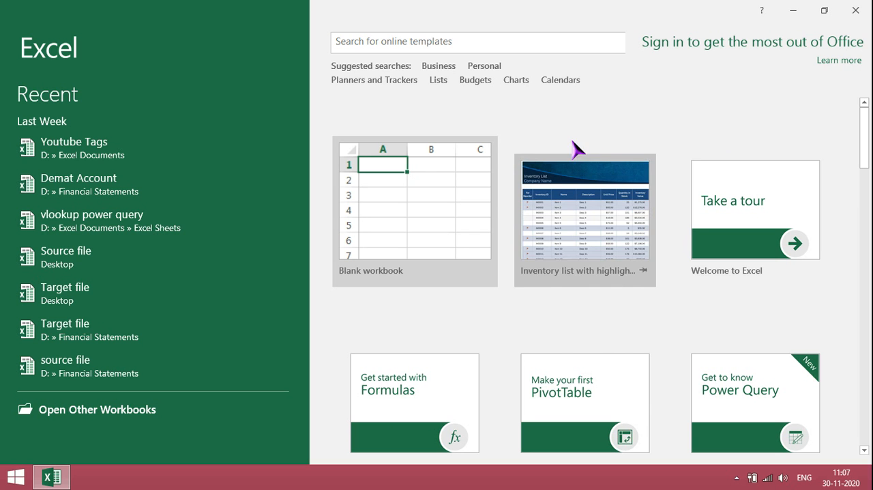
left_click(386, 219)
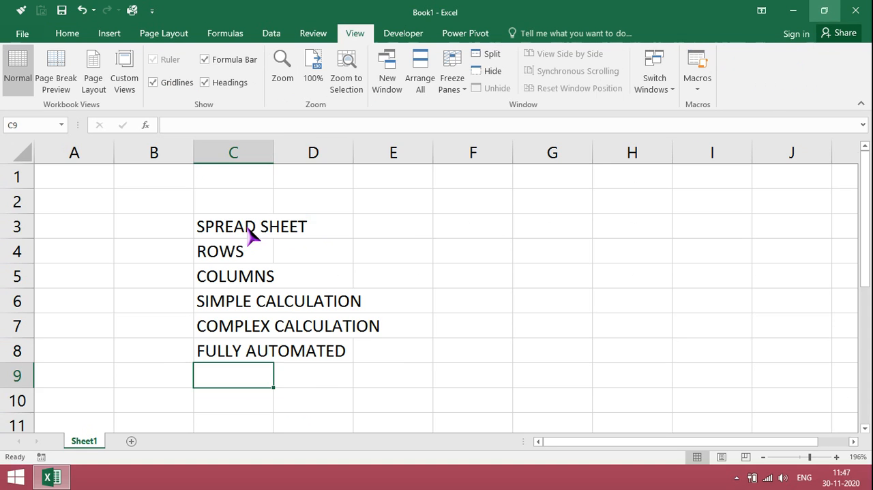
Add the entry HIGHLY INTEGRATED in cell C9, below FULLY AUTOMATED in the column C list
left_click(247, 227)
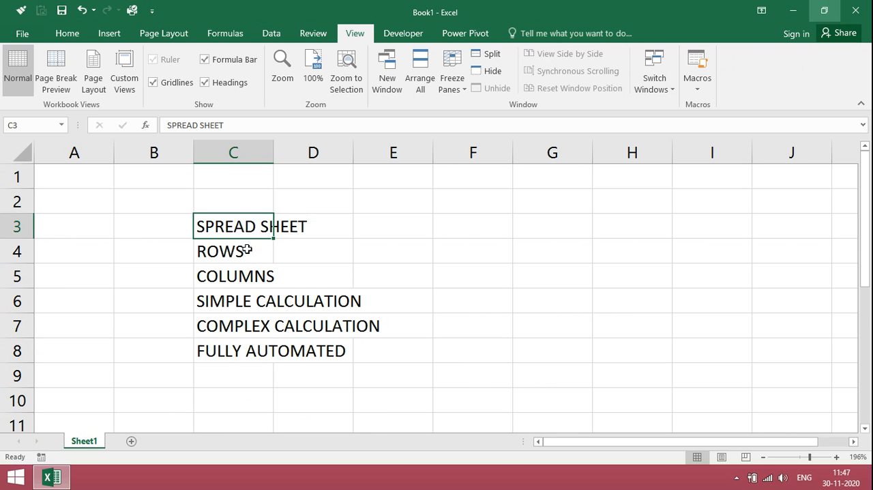
left_click(243, 254)
left_click(245, 276)
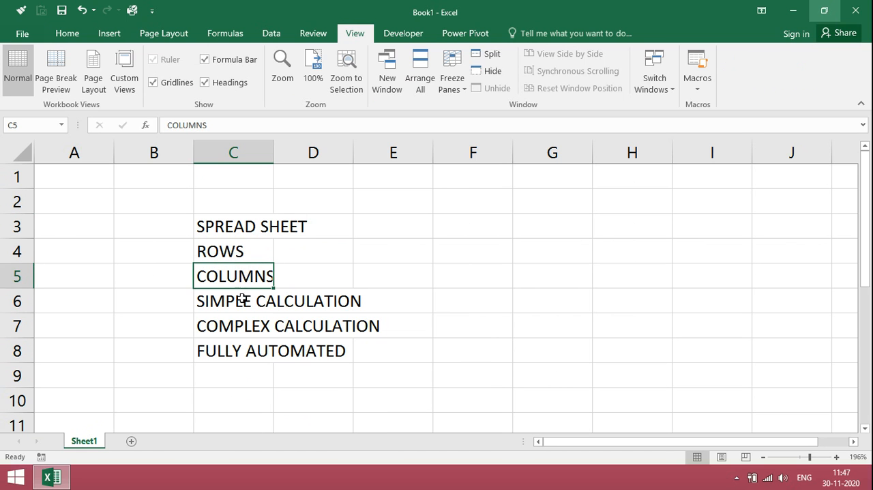
left_click(242, 301)
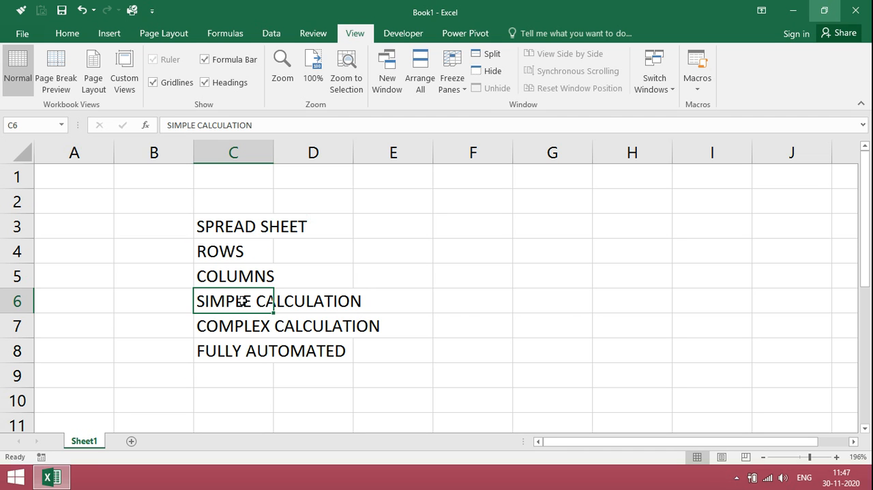
key("Down")
key("Down")
key("Down")
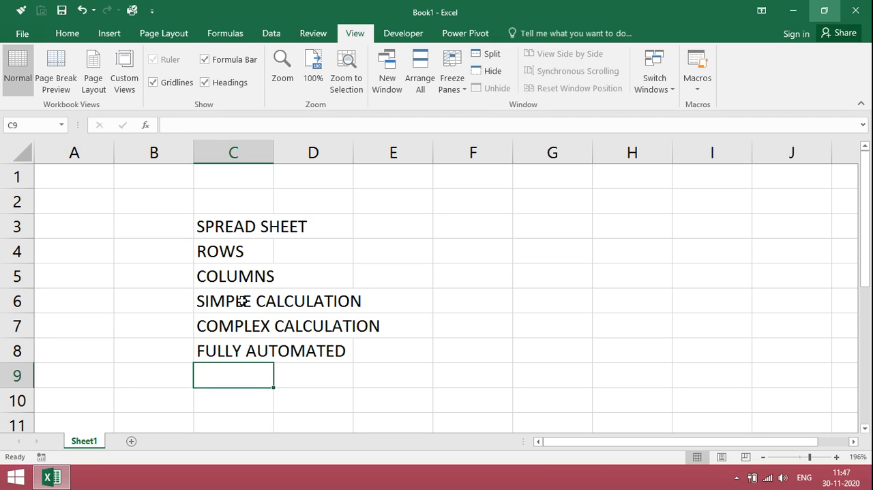
type("HIGHL")
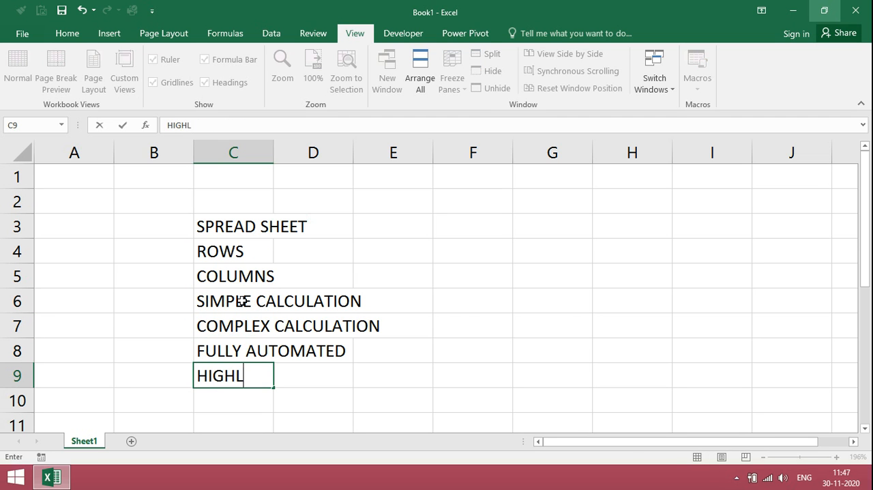
type("Y INTEGRATED")
key("Return")
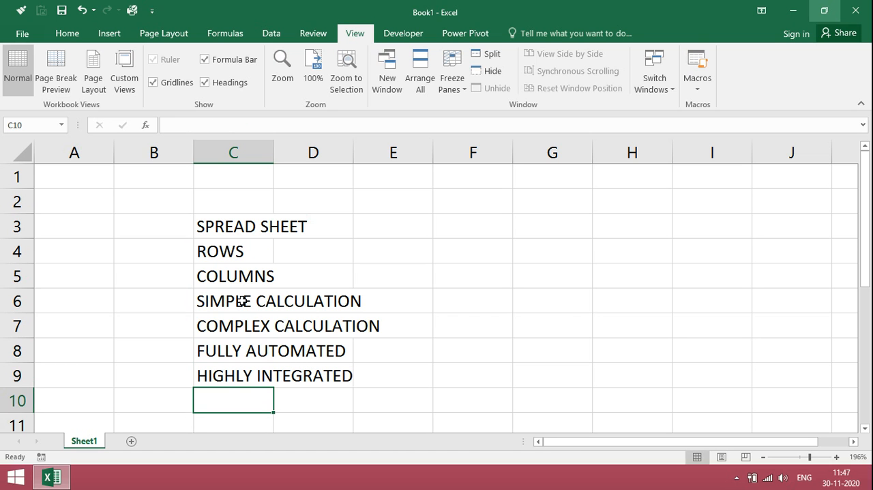
Delete the contents of the whole list in column C, starting from C3
key("ctrl+a")
key("Delete")
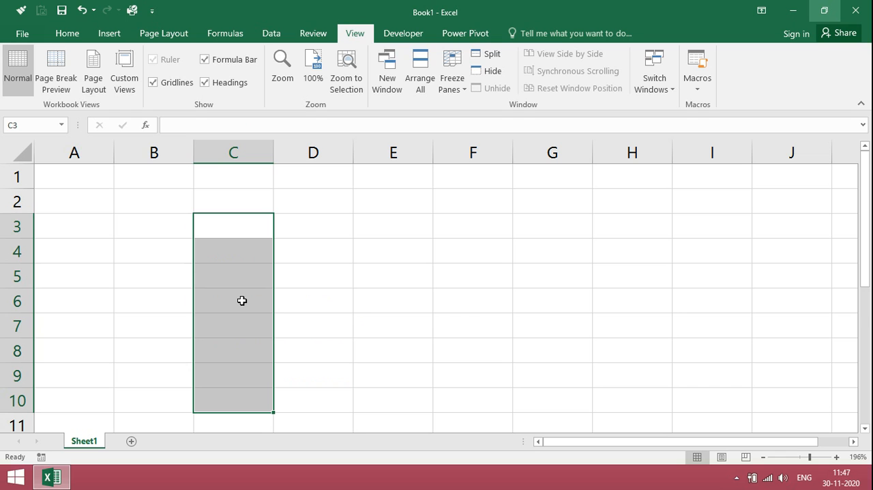
Fill the entire row 3 with light blue and check its extent by going to XFD3 and back to A3
left_click(17, 225)
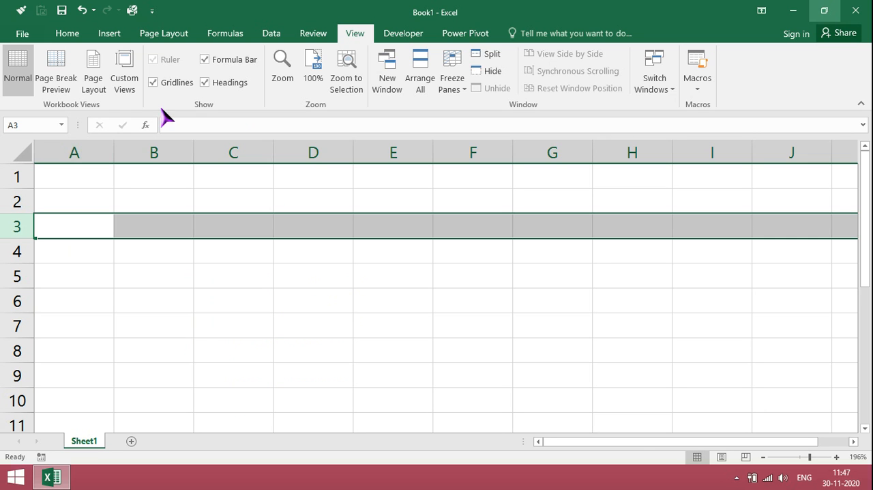
left_click(82, 226)
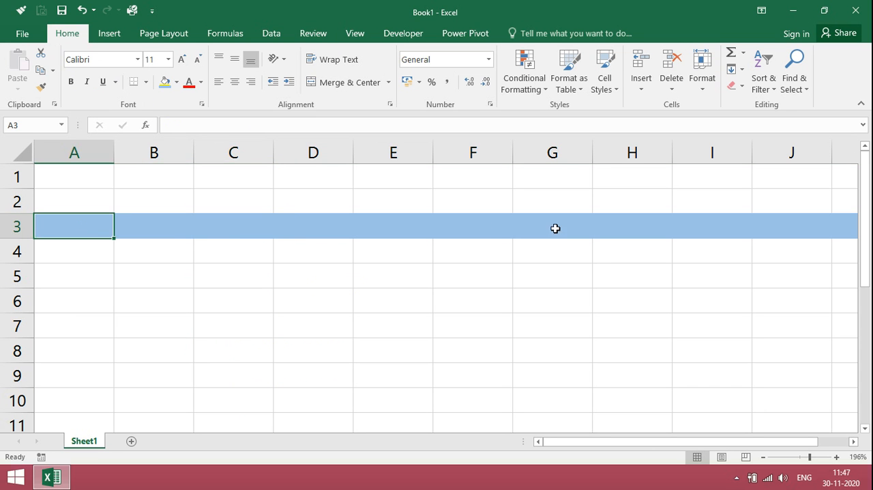
left_click(581, 226)
key("ctrl+Right")
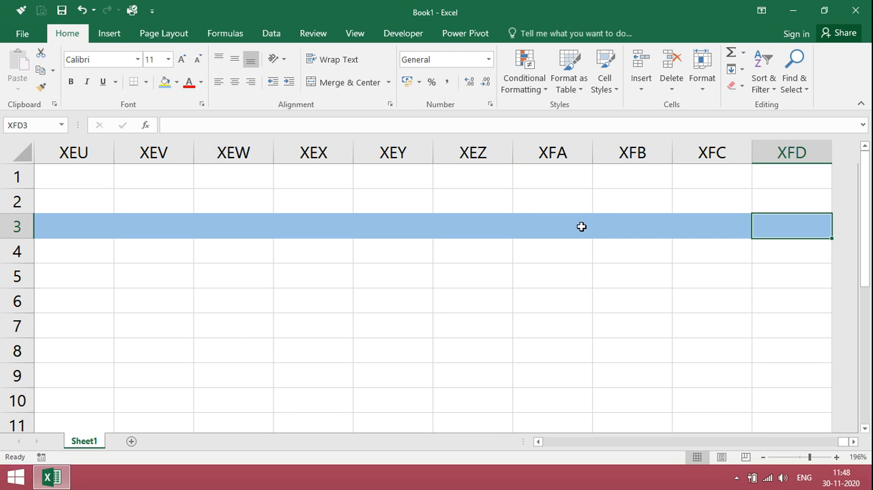
key("ctrl+Left")
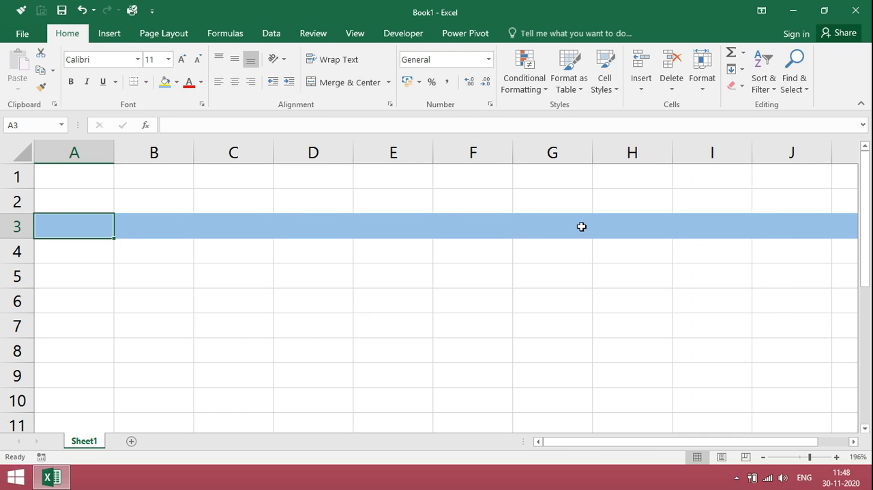
Fill the entire column C with light orange
left_click(240, 151)
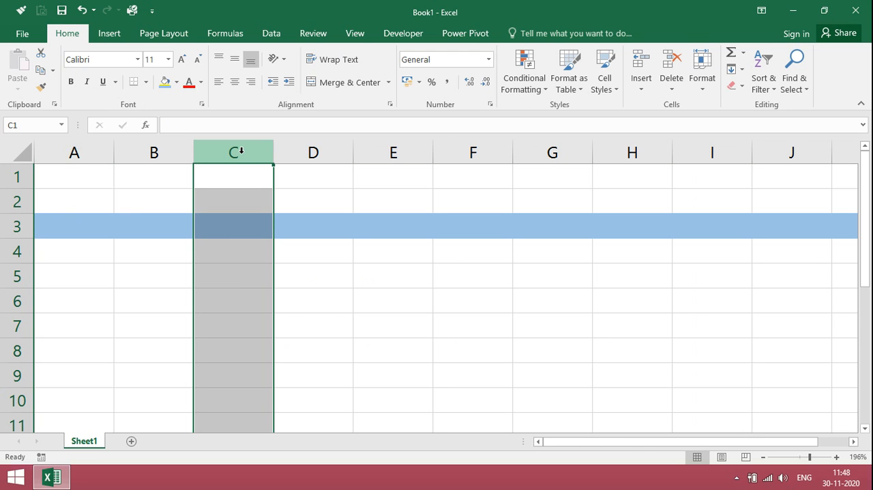
left_click(167, 82)
left_click(287, 294)
Enter CELL in C3, where the coloured row and column cross, and reselect that cell
left_click(238, 228)
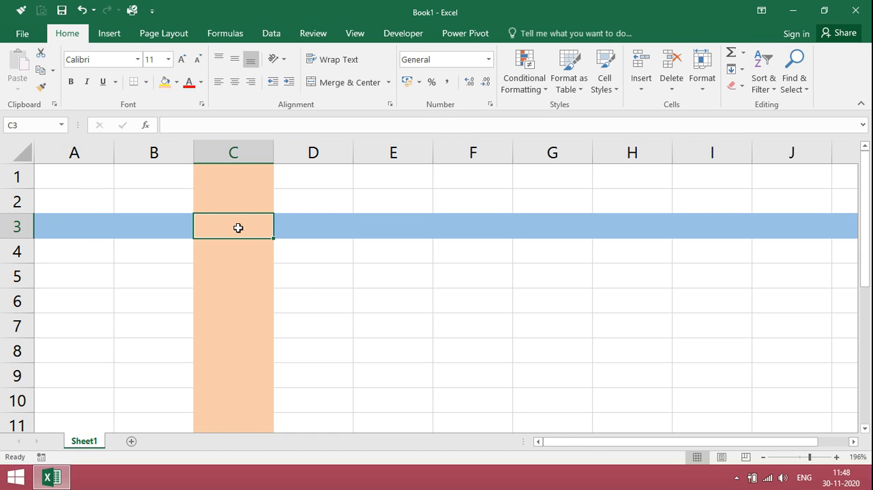
type("CELL")
key("Return")
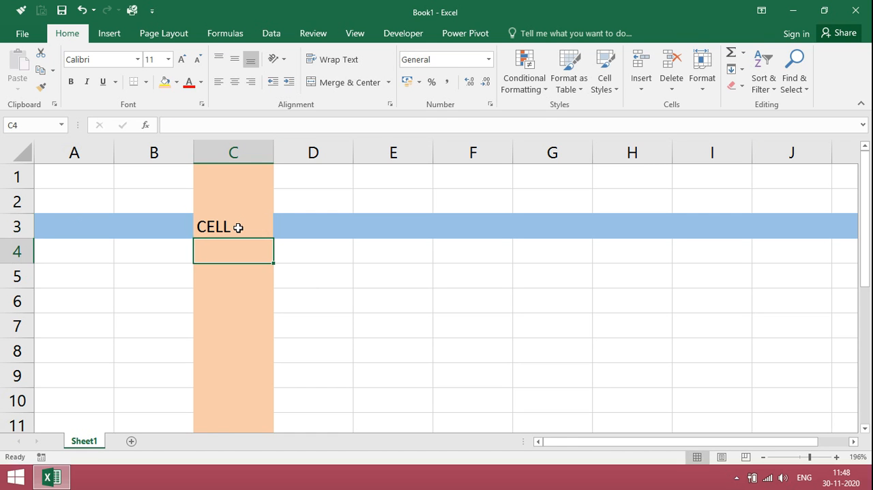
left_click(238, 229)
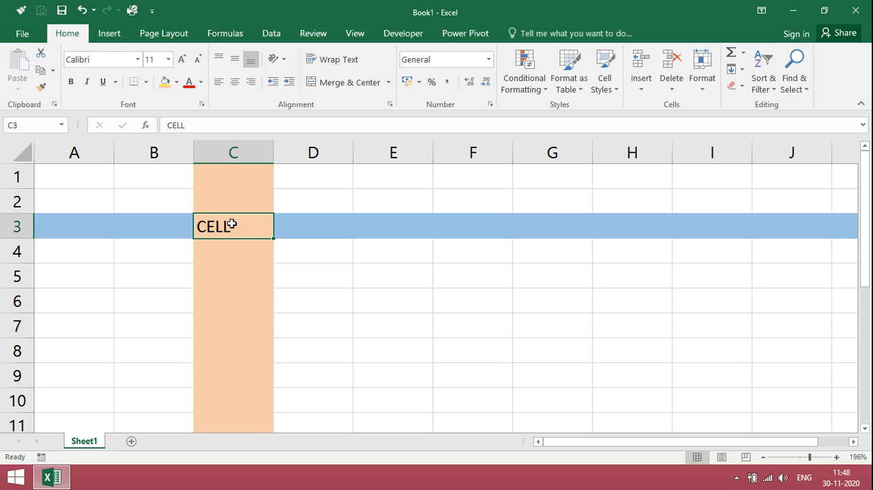
left_click(25, 128)
left_click(230, 227)
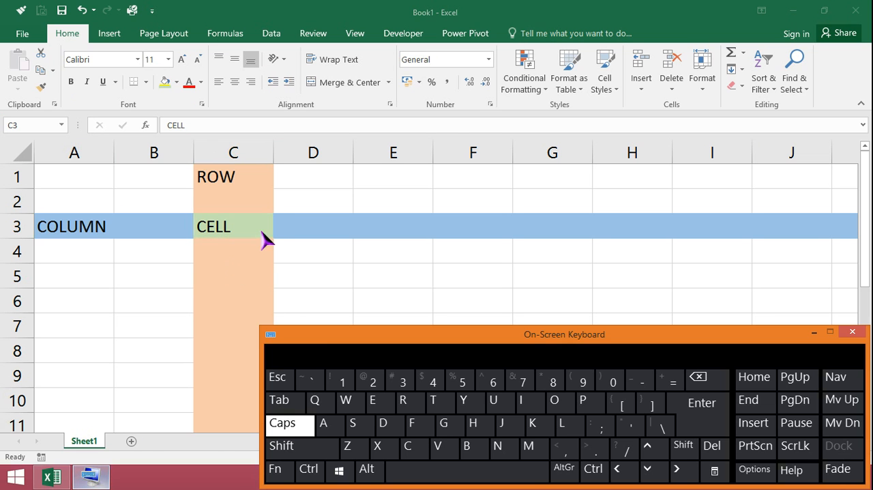
Using the on-screen keyboard, move the active cell from C4 to A4, across to E4, upward in column E, and down to E5
left_click(247, 224)
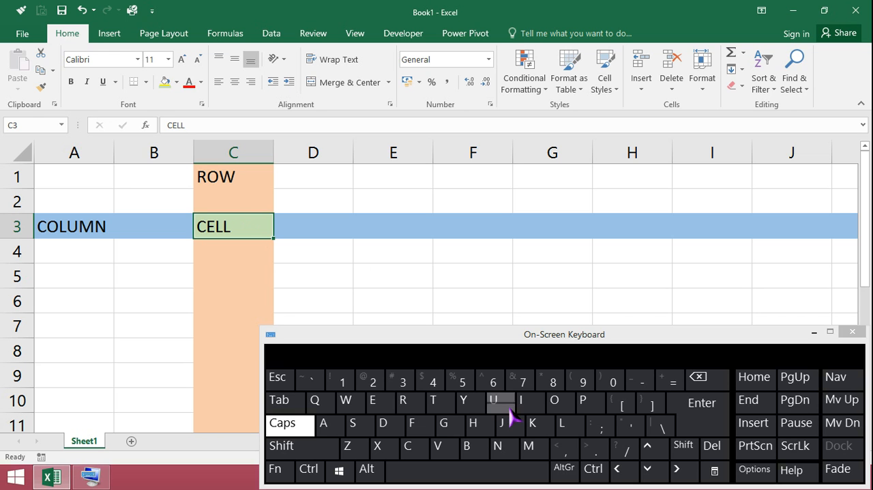
left_click(234, 251)
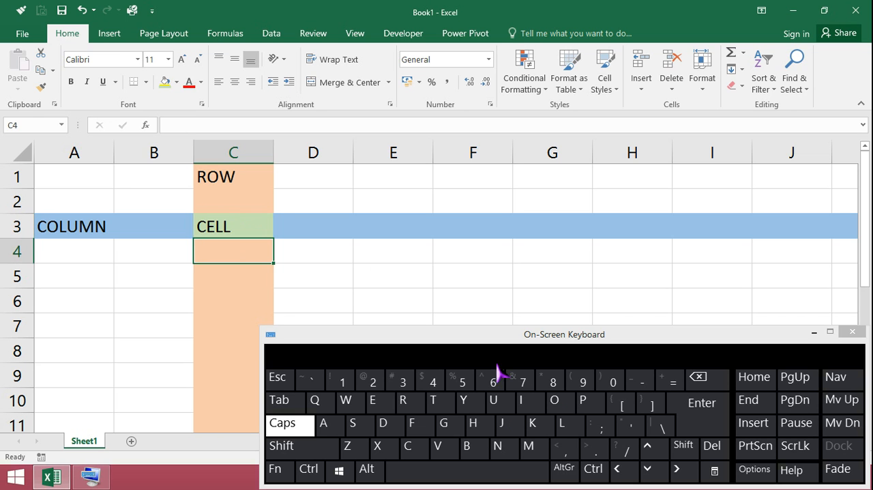
left_click(628, 478)
left_click(628, 478)
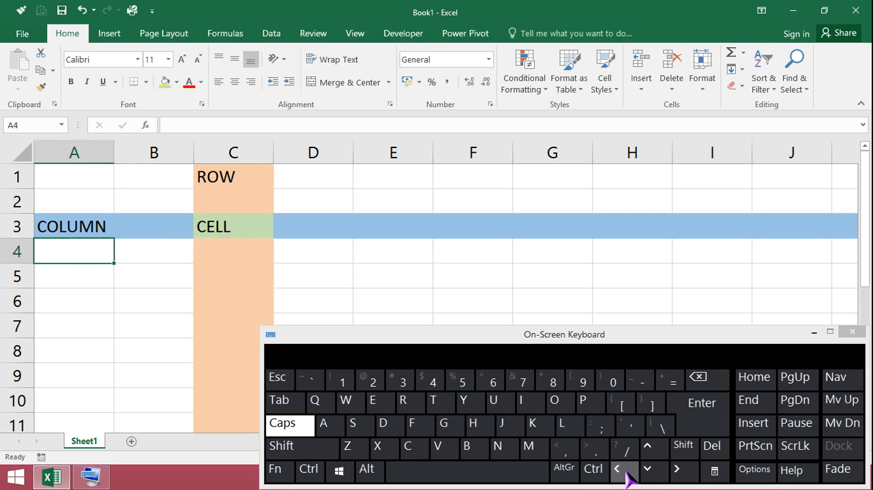
left_click(677, 472)
left_click(677, 472)
left_click(677, 472)
left_click(677, 472)
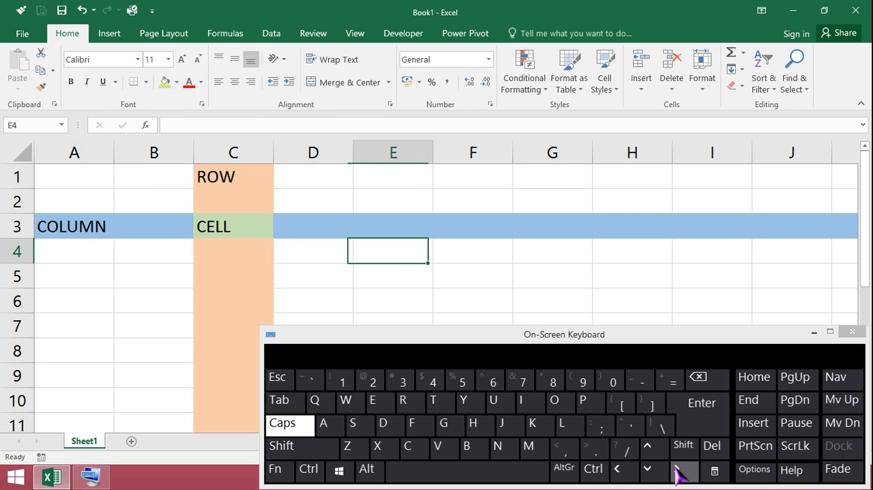
left_click(654, 453)
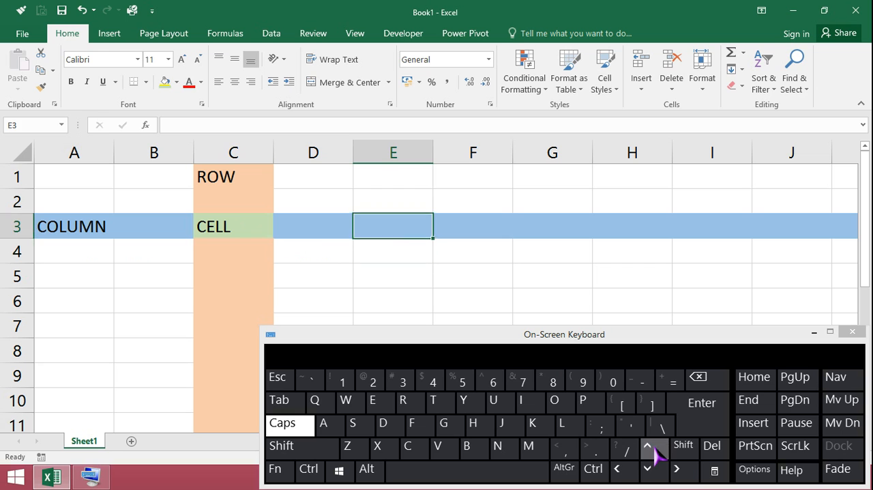
left_click(654, 453)
left_click(653, 453)
left_click(650, 469)
left_click(649, 469)
left_click(650, 469)
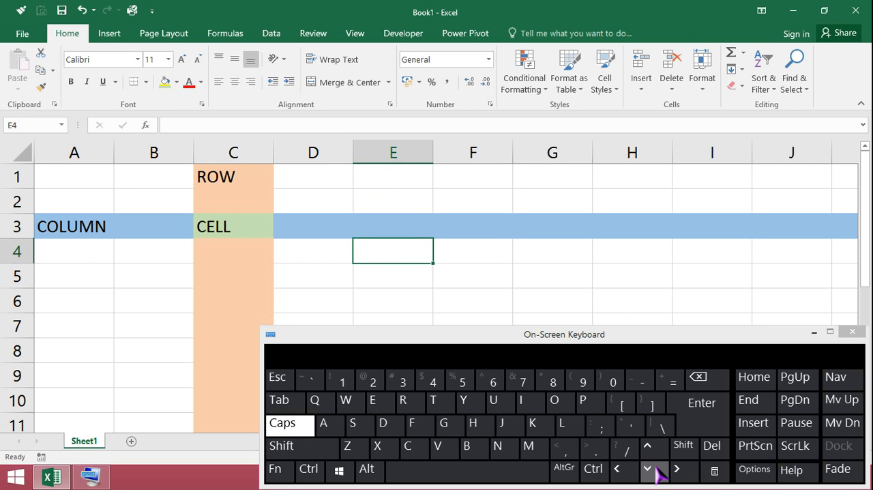
left_click(649, 469)
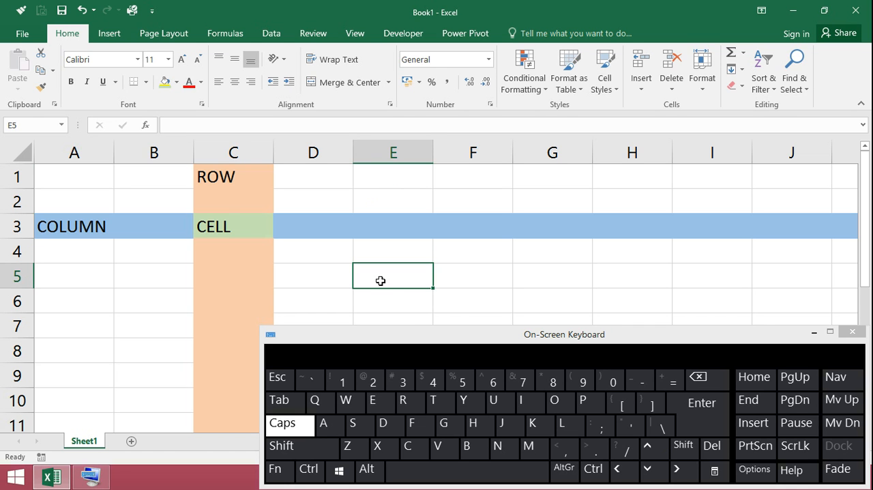
Enter INDIA in cell E5 using the on-screen keyboard
left_click(523, 404)
left_click(498, 445)
left_click(383, 423)
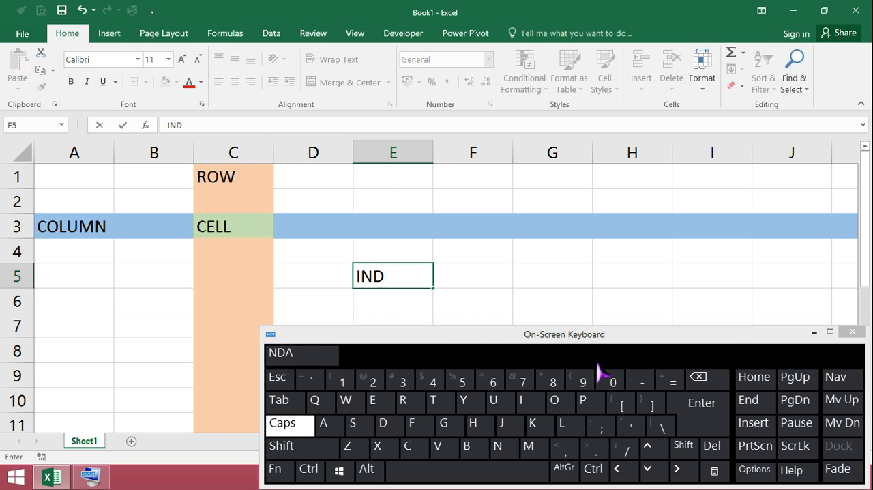
left_click(525, 406)
left_click(333, 424)
left_click(702, 406)
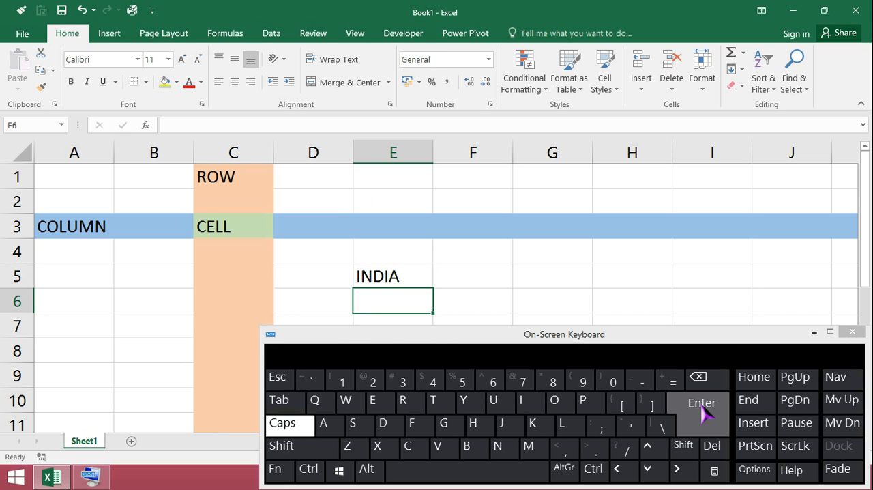
Extend the text in cell E5 to INDIAN OIL using the on-screen keyboard, and close the keyboard
left_click(659, 449)
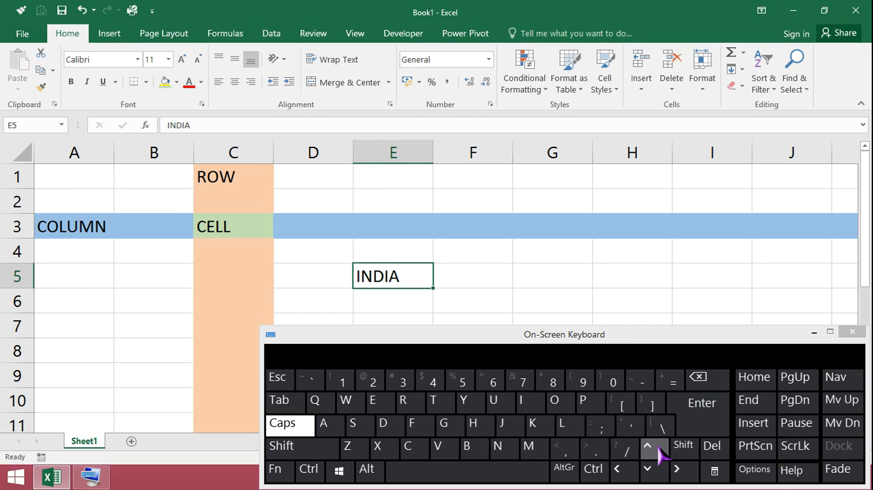
double_click(391, 278)
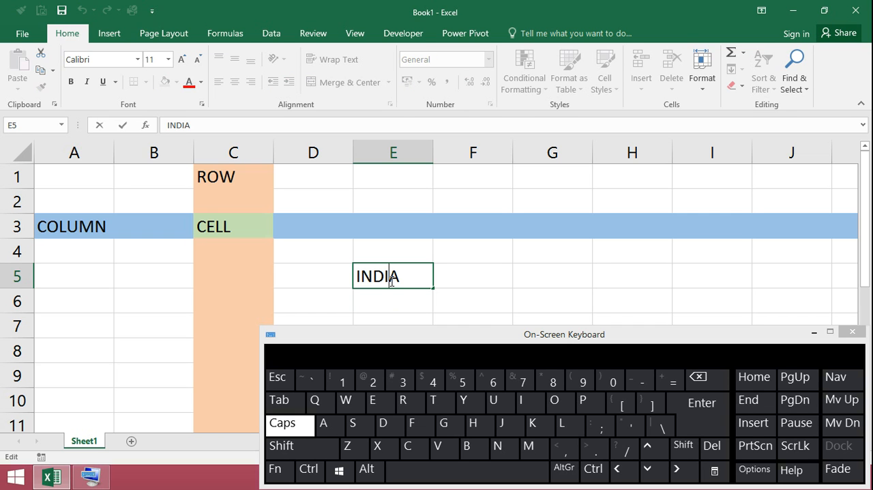
left_click(403, 280)
left_click(498, 447)
left_click(483, 471)
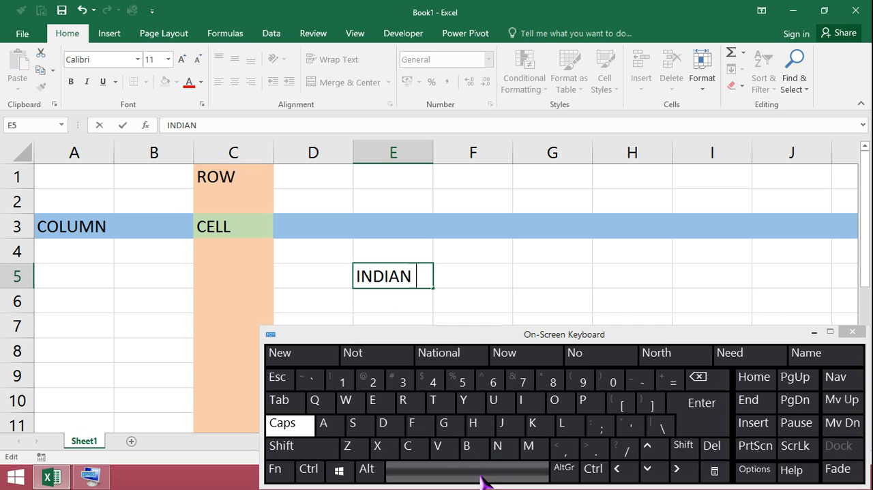
left_click(554, 404)
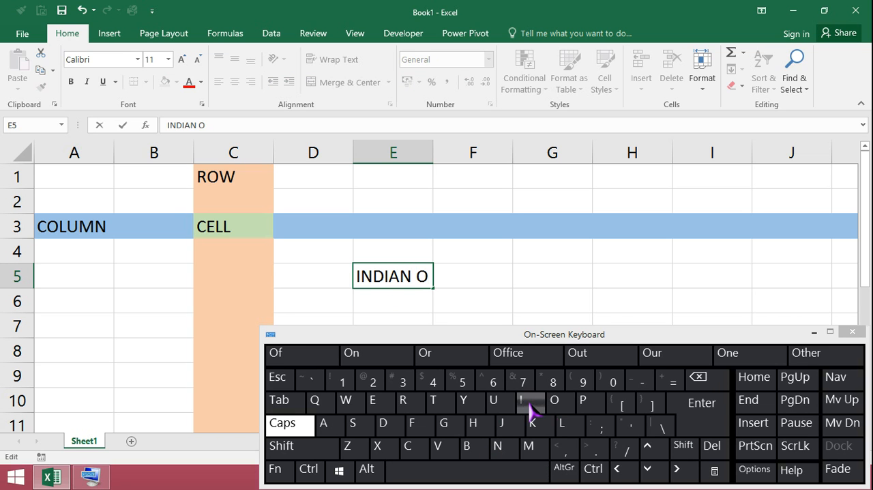
left_click(526, 402)
left_click(559, 428)
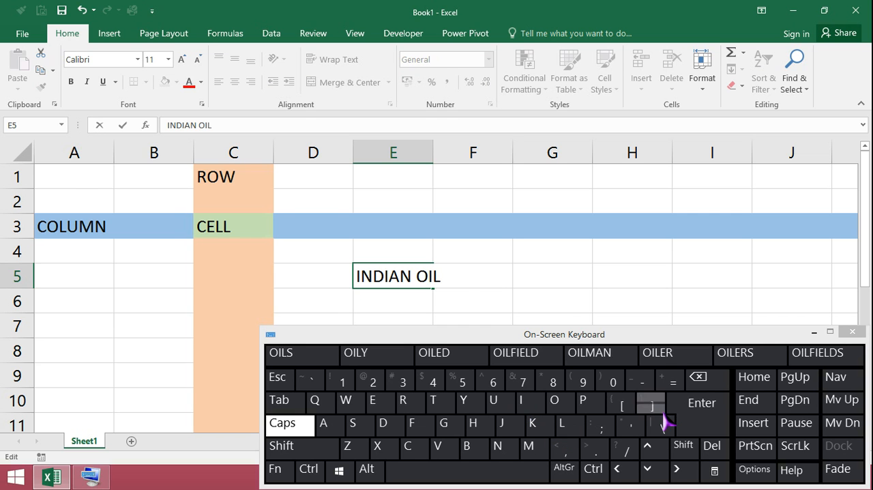
left_click(700, 421)
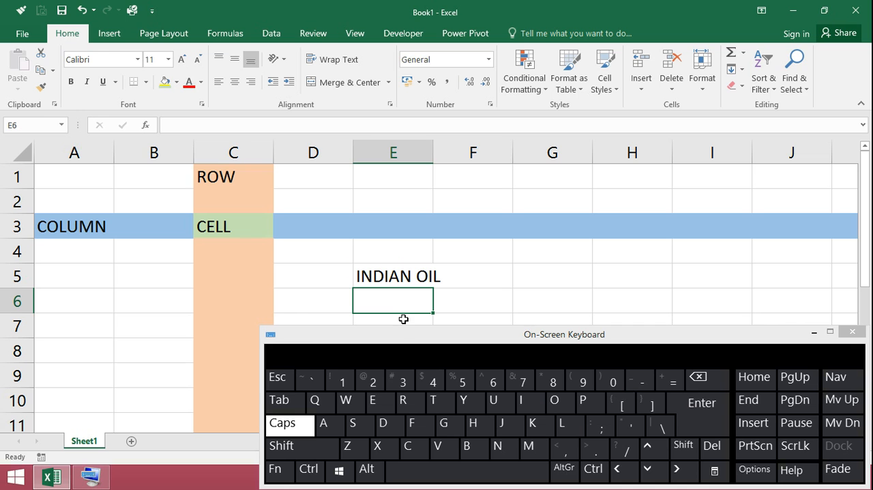
left_click(705, 415)
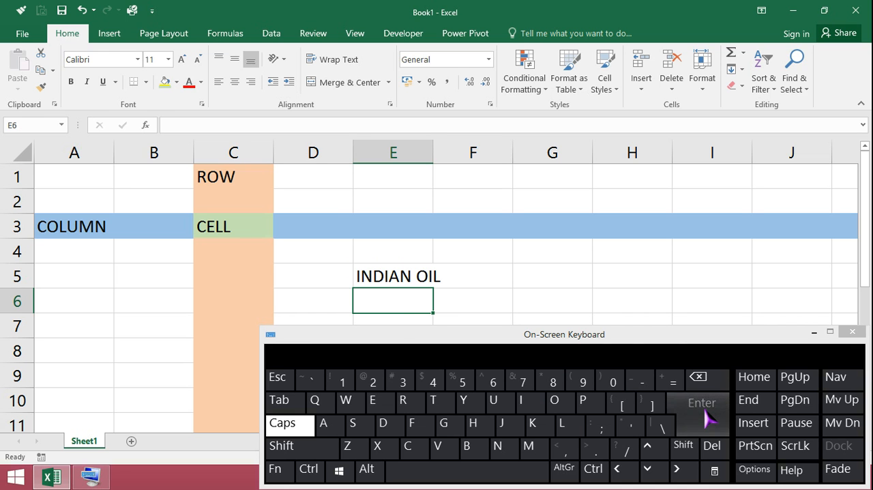
left_click(852, 331)
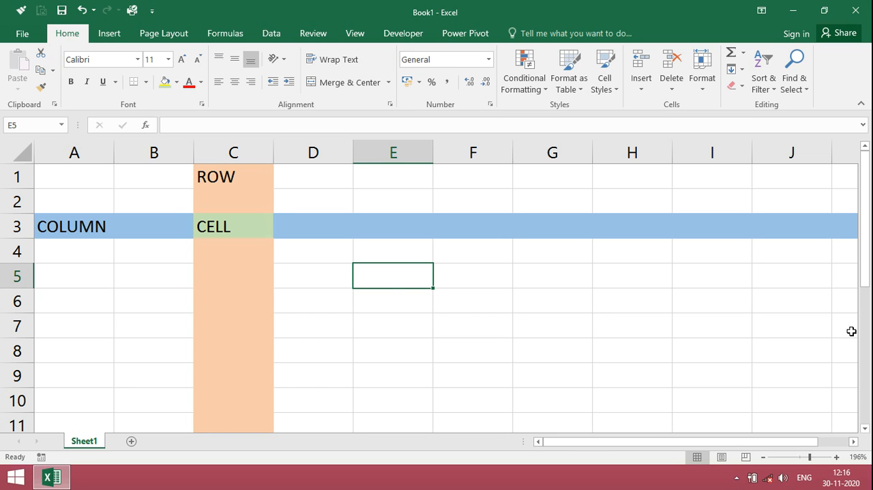
Enter the heading TEXT FORMAT in cell E5 and the heading NUMBER FORMAT in cell G5
type("TEXT F")
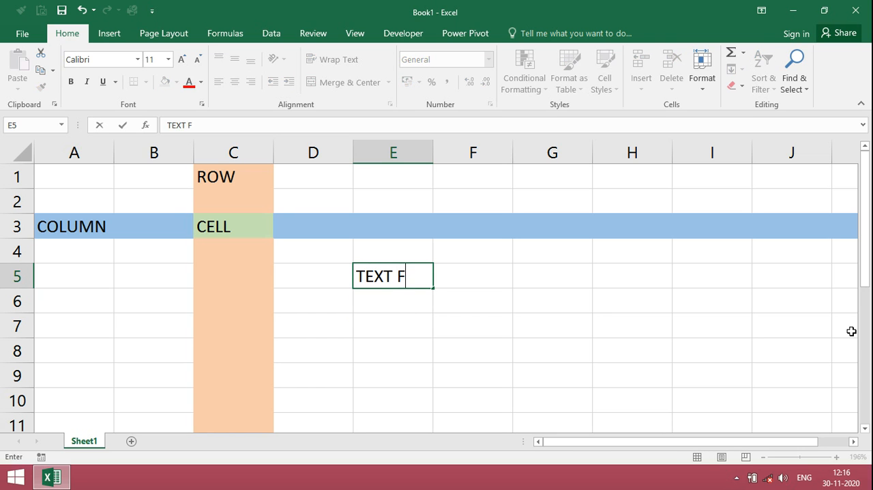
type("ORMAT")
key("Return")
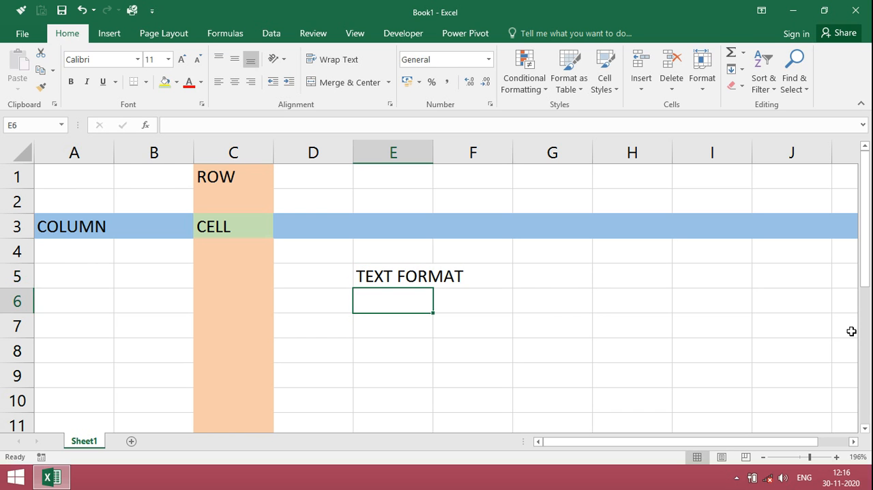
key("Up")
key("Right")
key("Right")
type("NU")
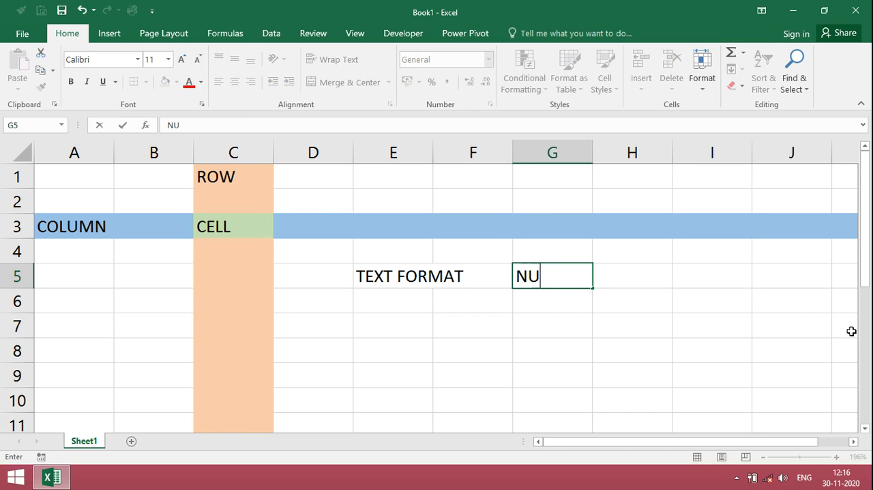
type("MBER FORMAT")
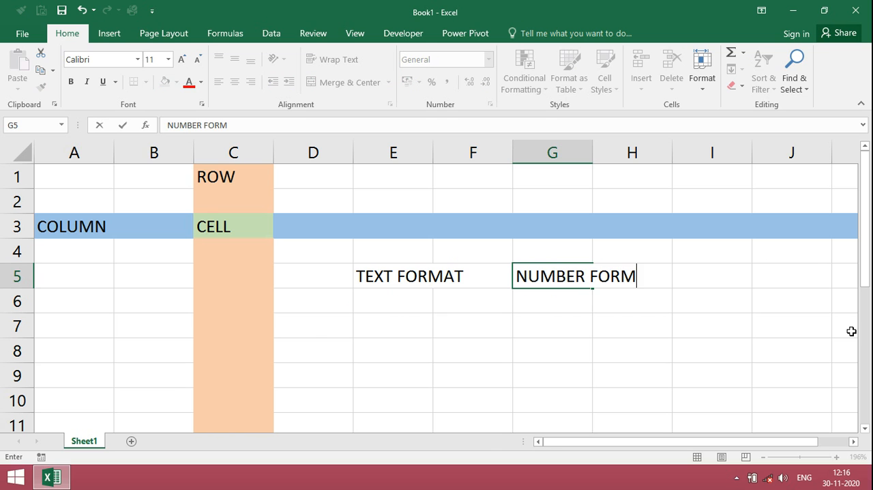
key("Return")
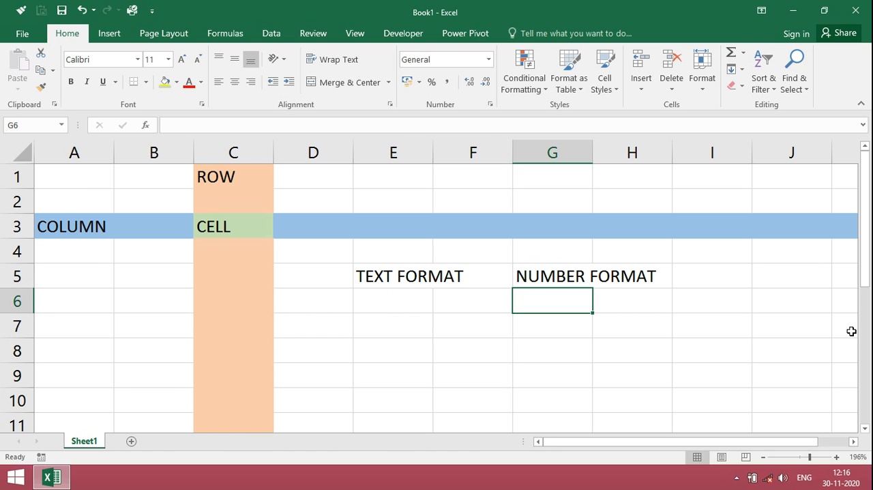
Enter three sample first names in cells E7 to E9 below the TEXT FORMAT heading
key("Left")
key("Left")
key("Down")
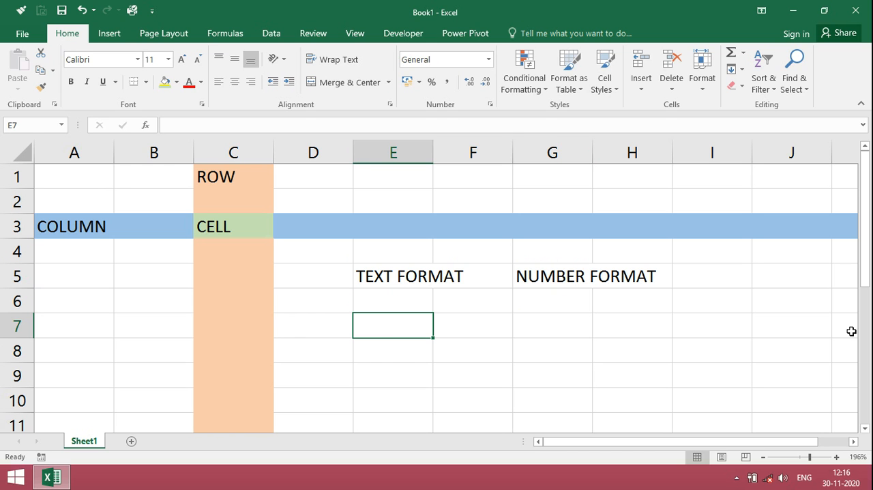
type("MU")
Enter 820, 940 and 390 in cells G7 to G9, and select G7 and E7 to compare number and text alignment
key("Right")
key("Right")
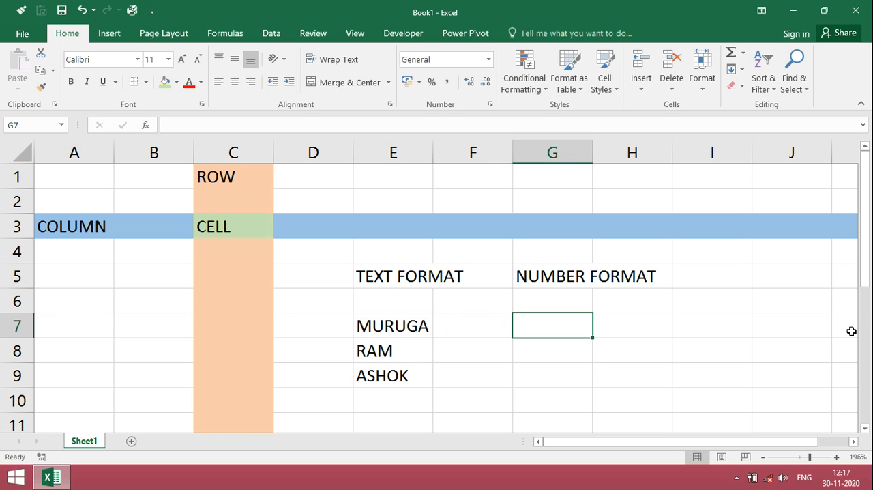
type("820")
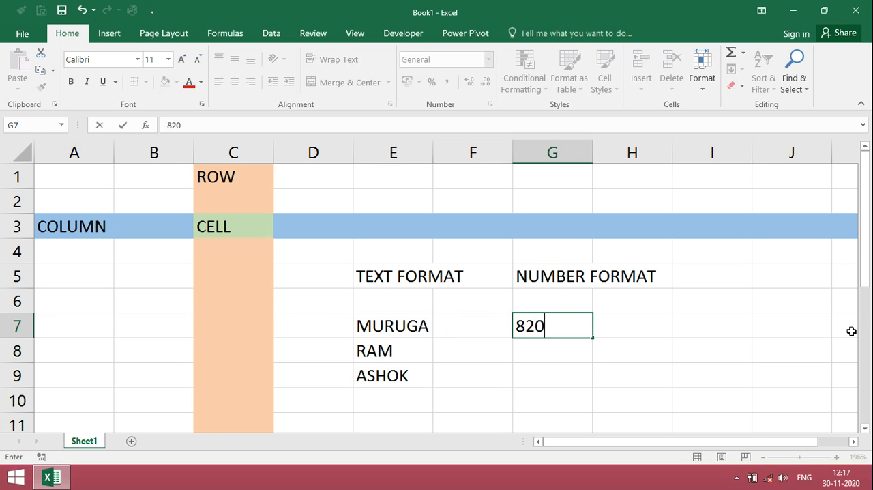
key("Return")
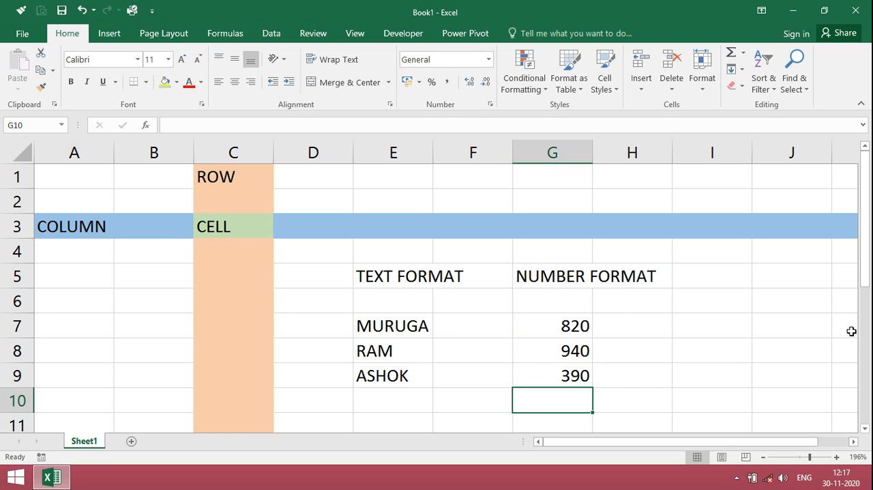
left_click(568, 326)
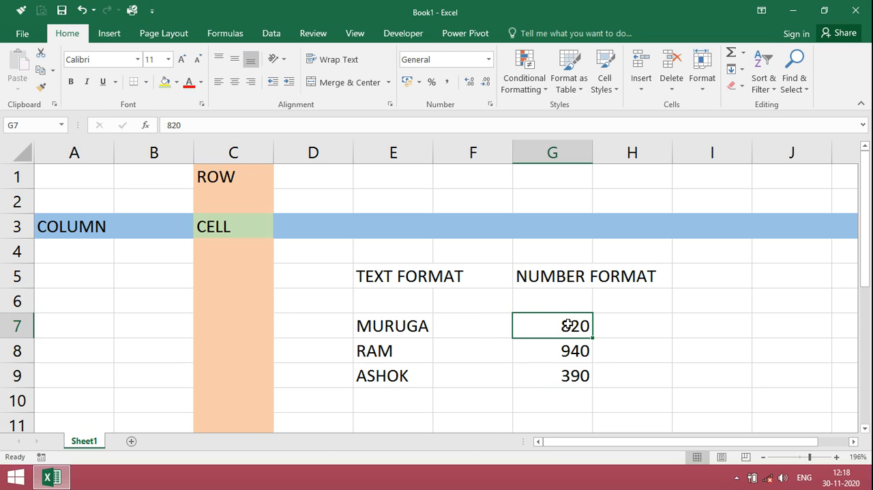
left_click(426, 331)
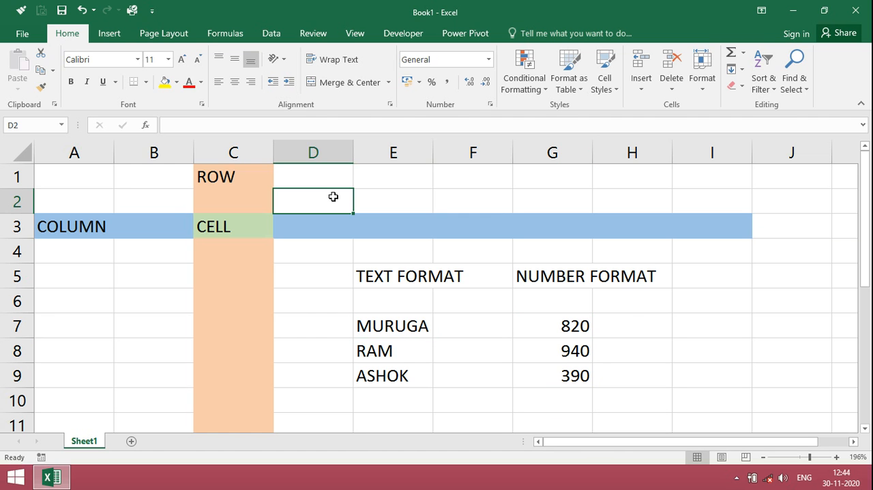
Enter the text "how to save file" in cell D2
type("how")
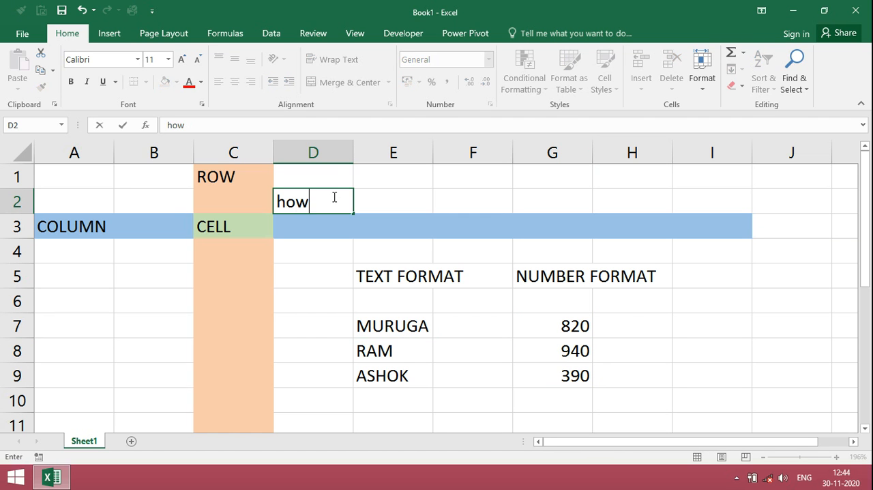
type(" to save file")
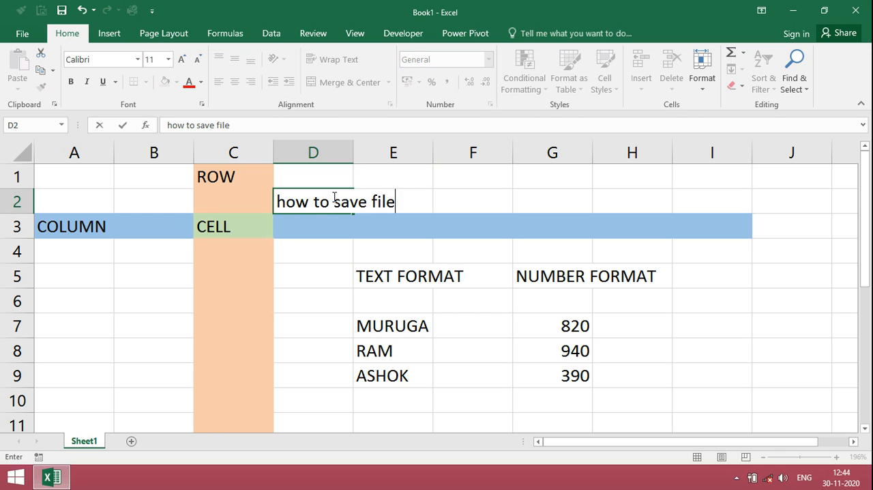
key("ctrl+Return")
key("Return")
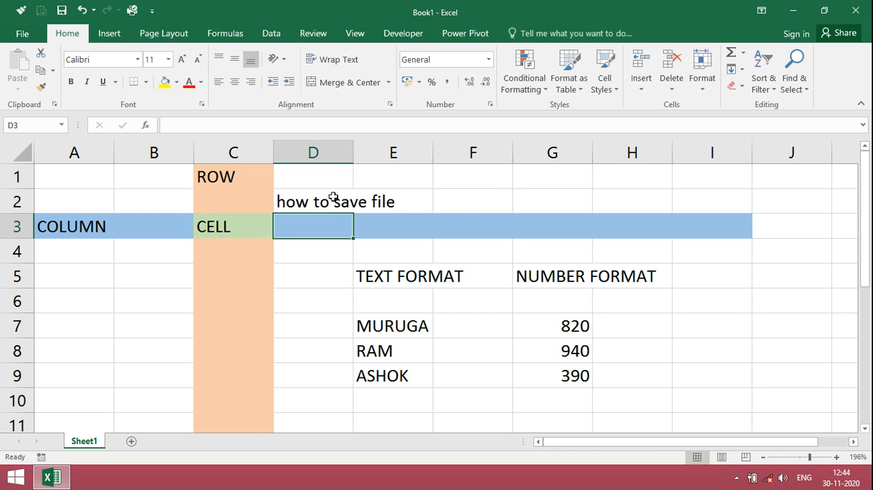
Enter "header" in cell F2 and "file" in cell G2
left_click(457, 204)
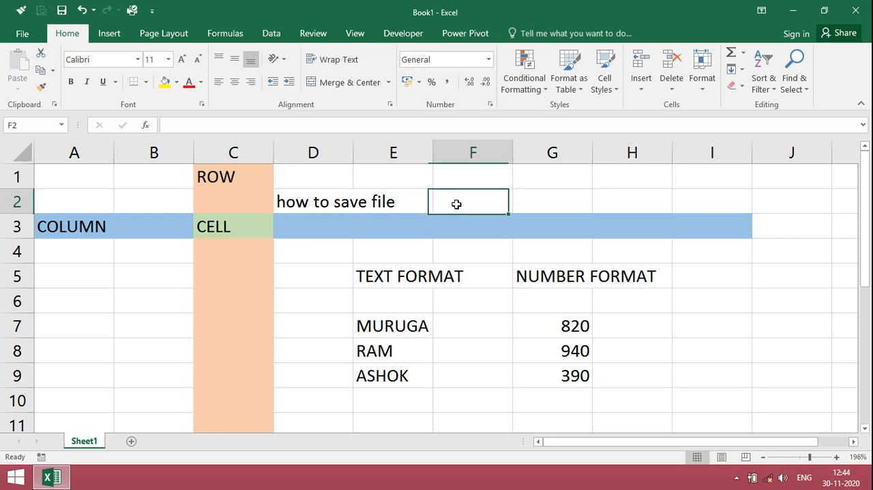
type("header")
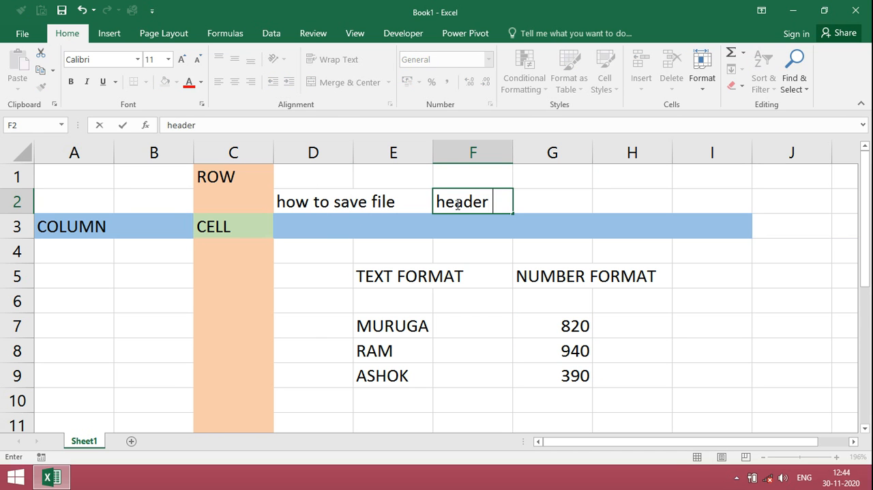
key("Tab")
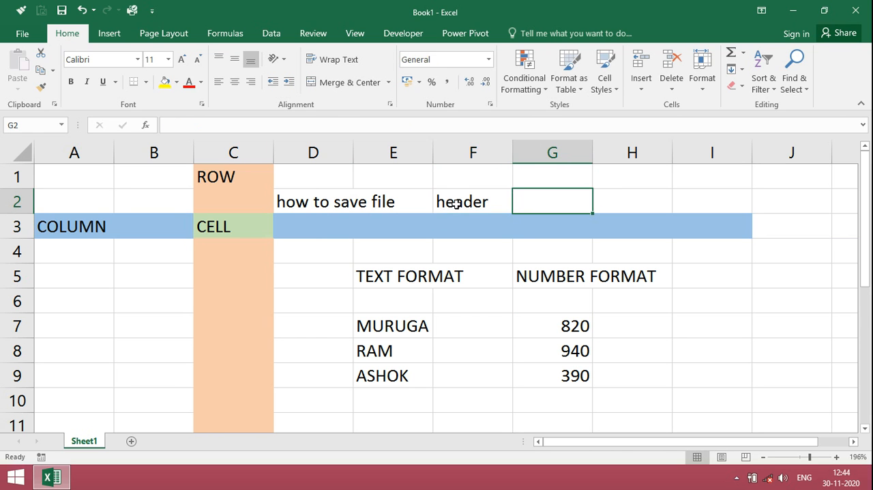
type("file")
key("Return")
Save the workbook to the Desktop as an Excel Workbook named "excel in tamil"
left_click(23, 34)
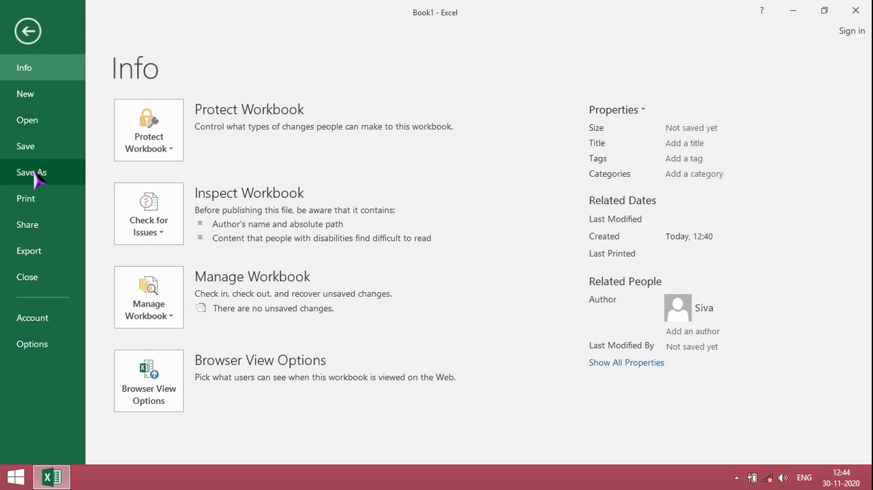
left_click(32, 173)
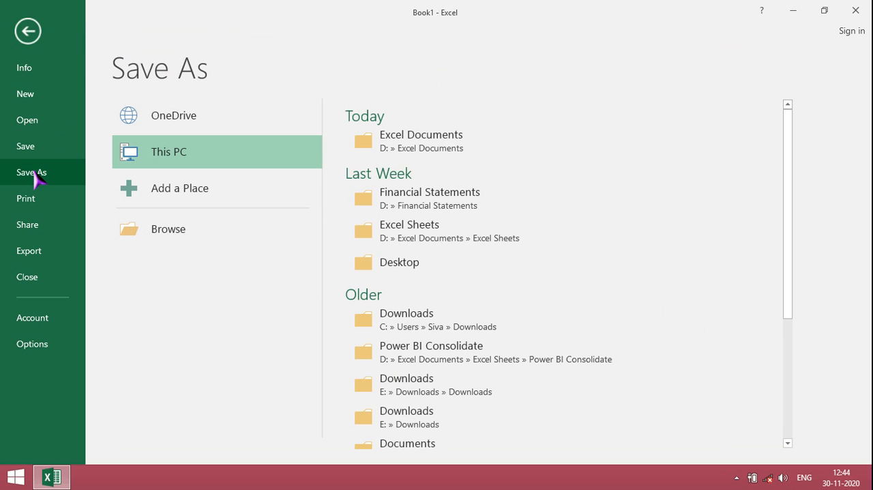
left_click(167, 152)
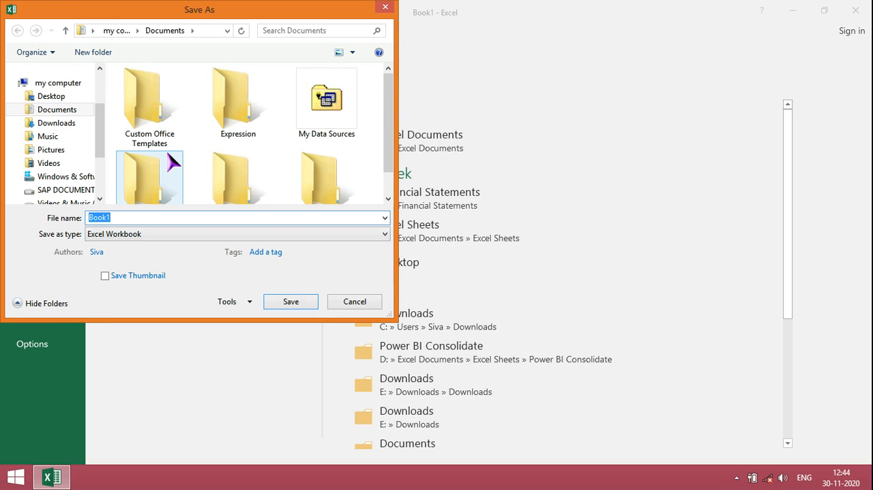
left_click(60, 101)
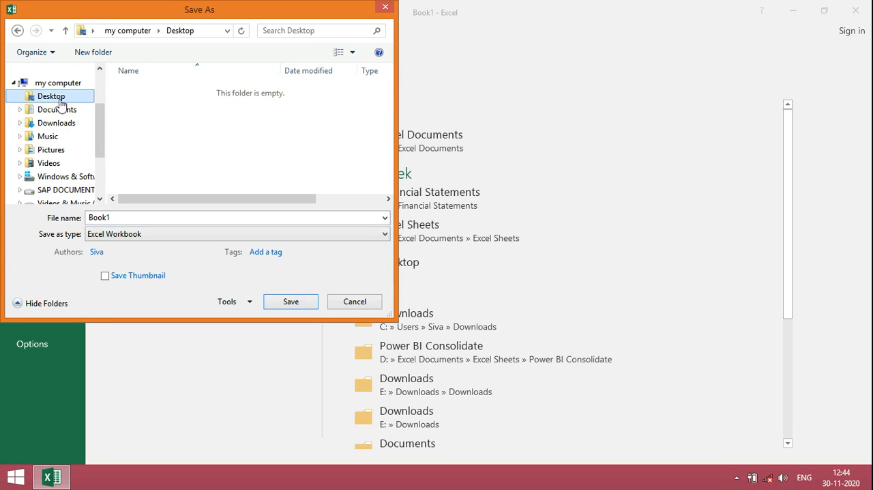
left_click(120, 220)
key("BackSpace")
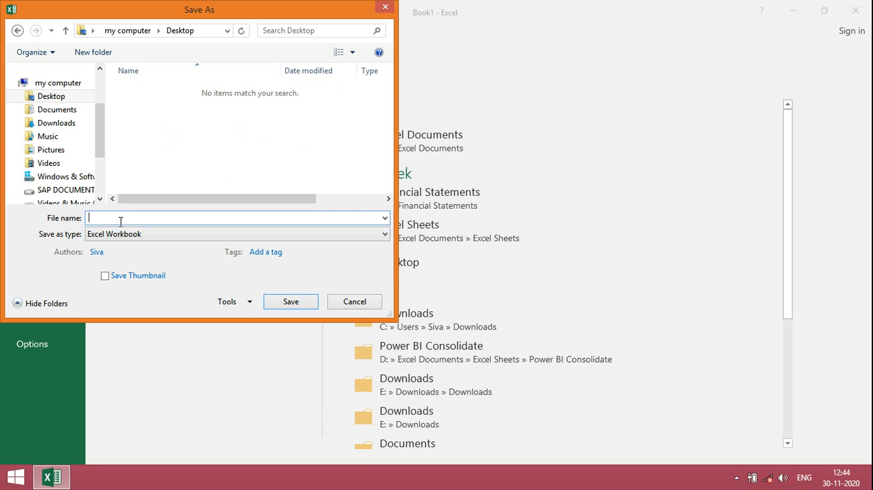
type("excel in tamil")
left_click(292, 305)
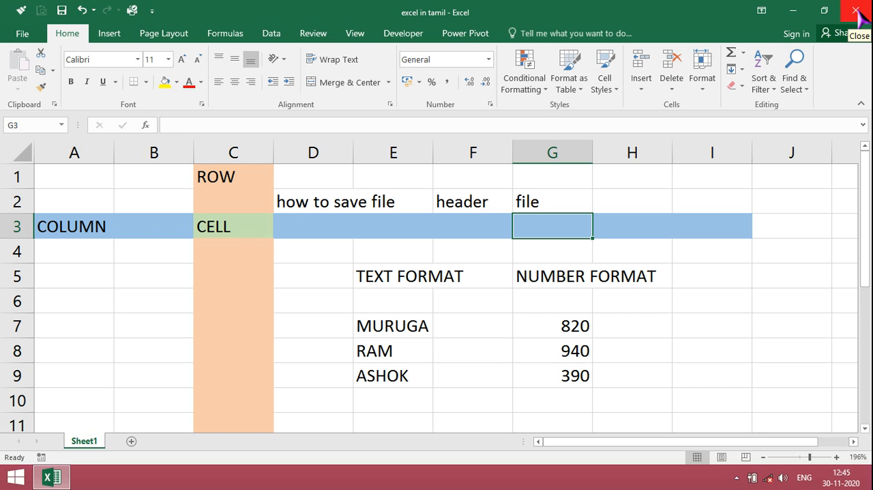
Close the saved "excel in tamil" workbook while keeping the program open
left_click(21, 35)
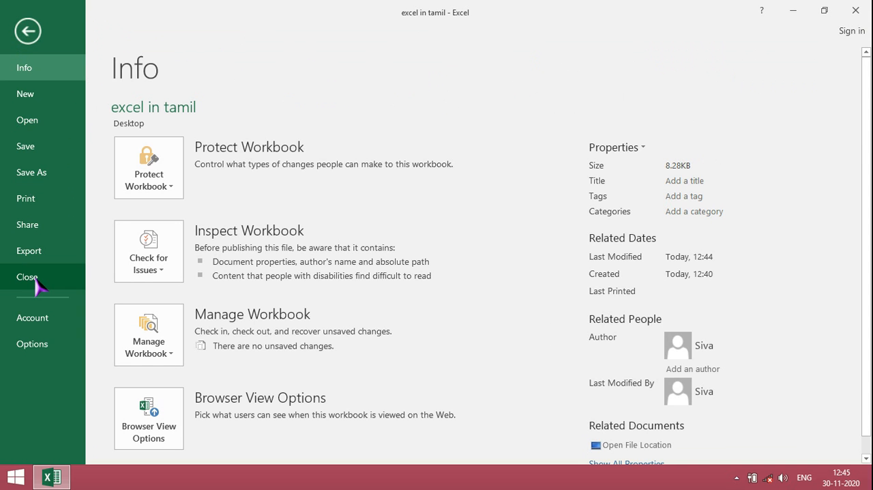
left_click(36, 281)
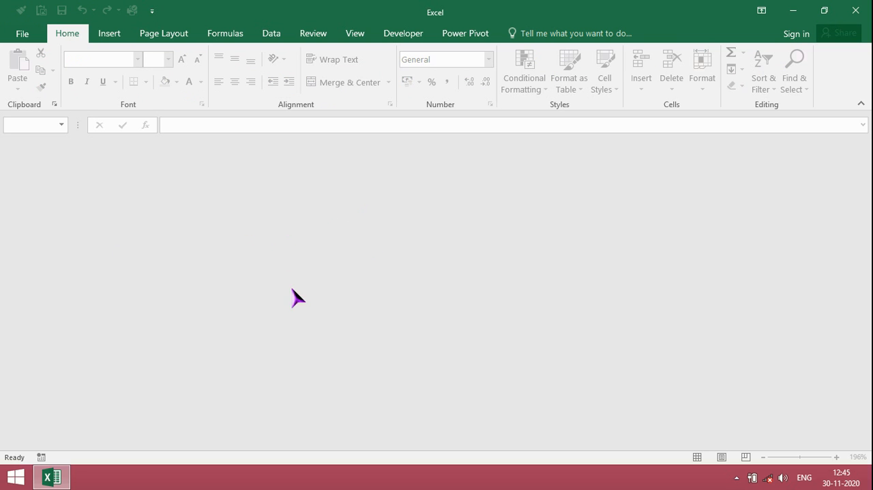
Reopen the "excel in tamil" workbook from the list of recently used files
left_click(21, 37)
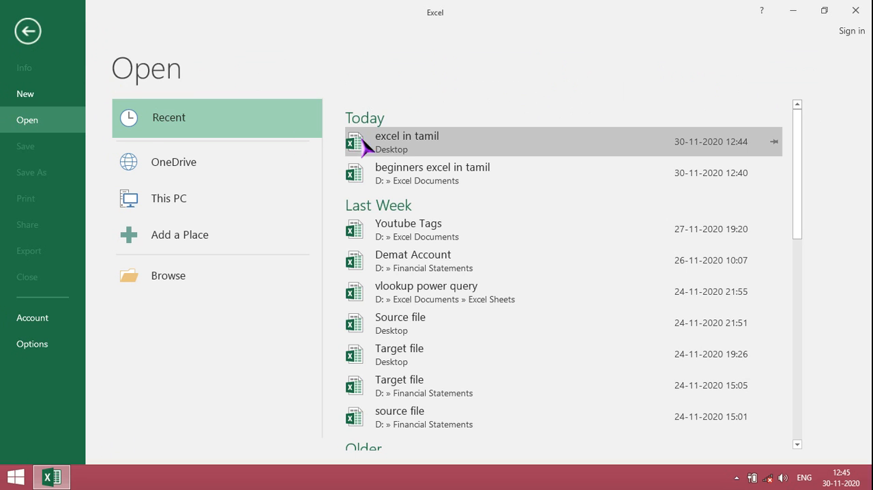
left_click(418, 146)
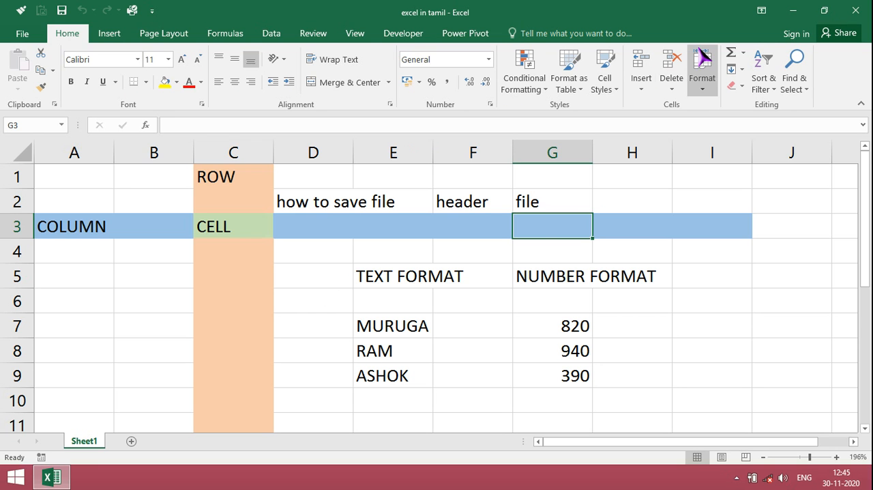
Close Excel completely and reopen the "excel in tamil" workbook from its file on the desktop
left_click(856, 10)
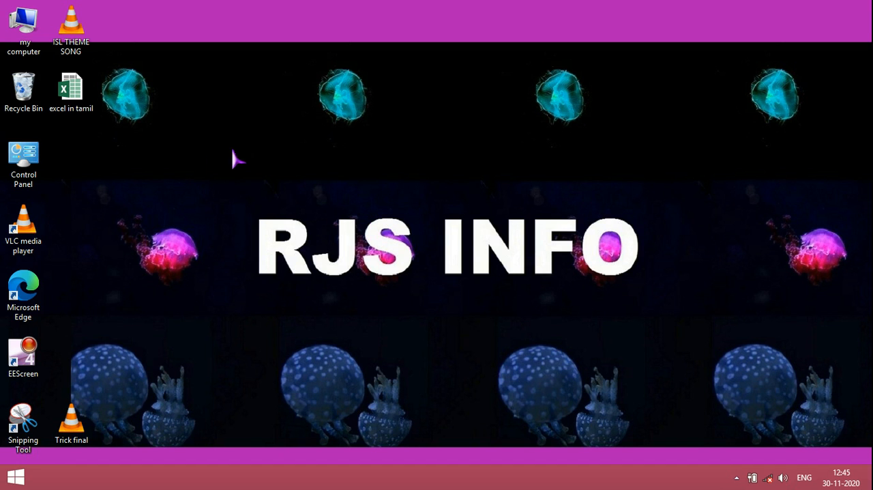
left_click(73, 99)
double_click(74, 98)
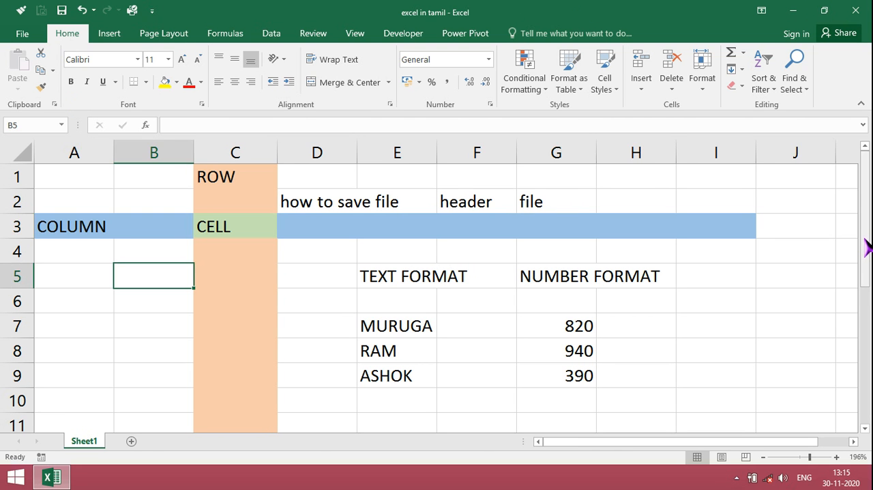
Enter the heading "how to add two numbers" in cell A10
left_click_drag(867, 247, 865, 291)
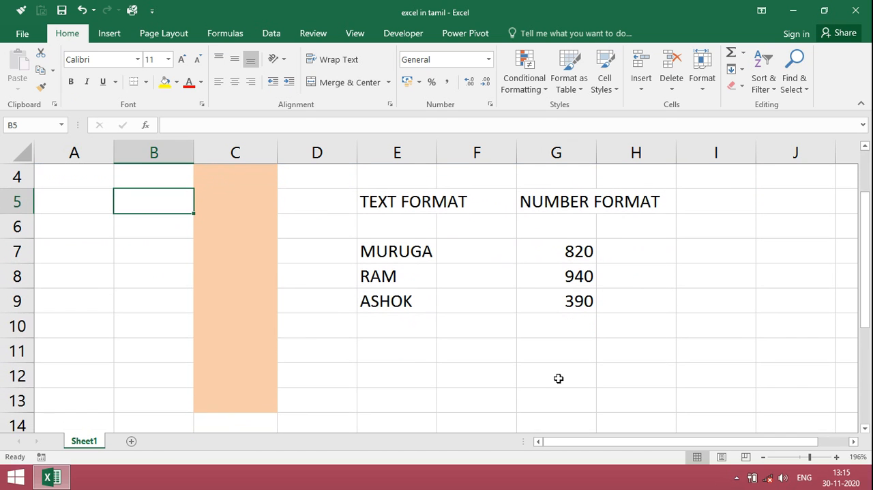
left_click(78, 333)
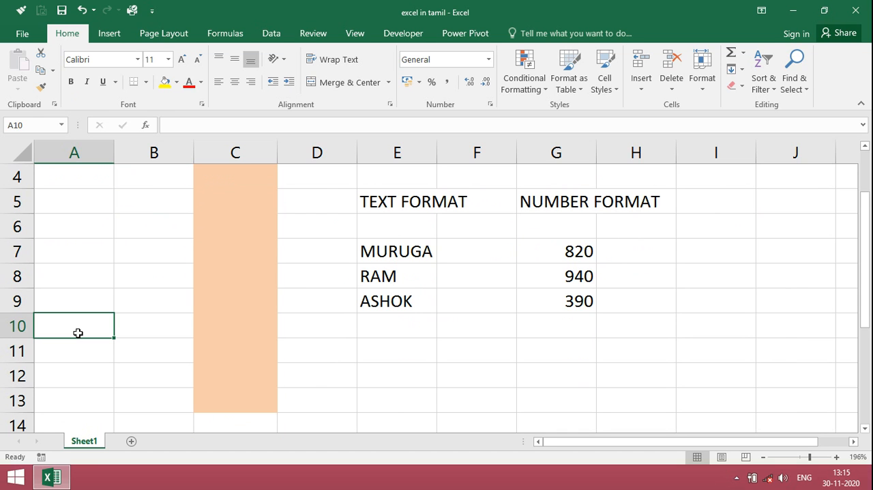
type("how to ")
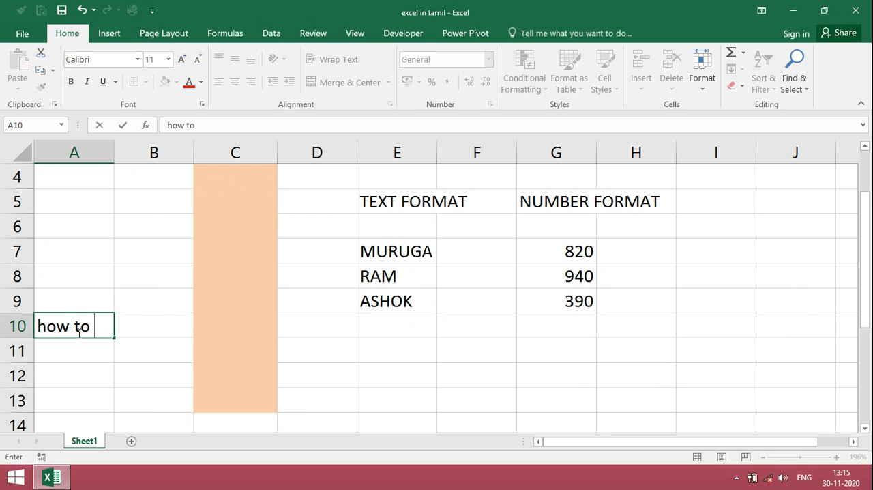
type("add two")
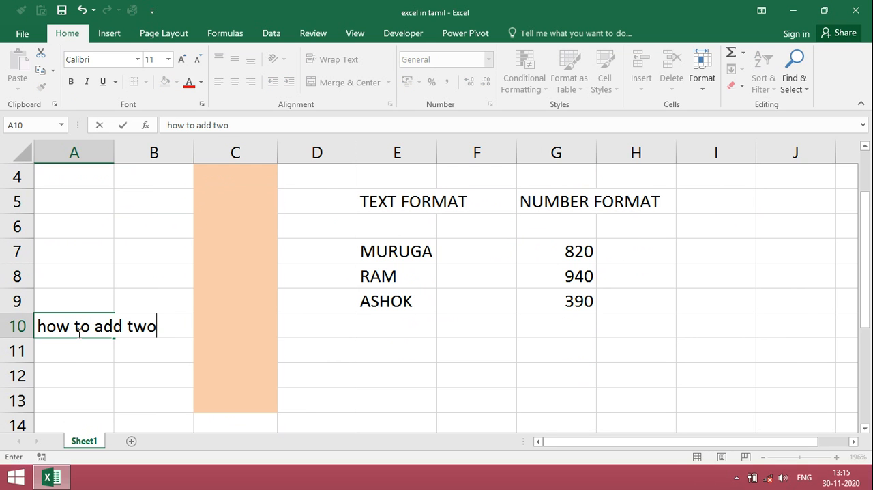
type(" numbers")
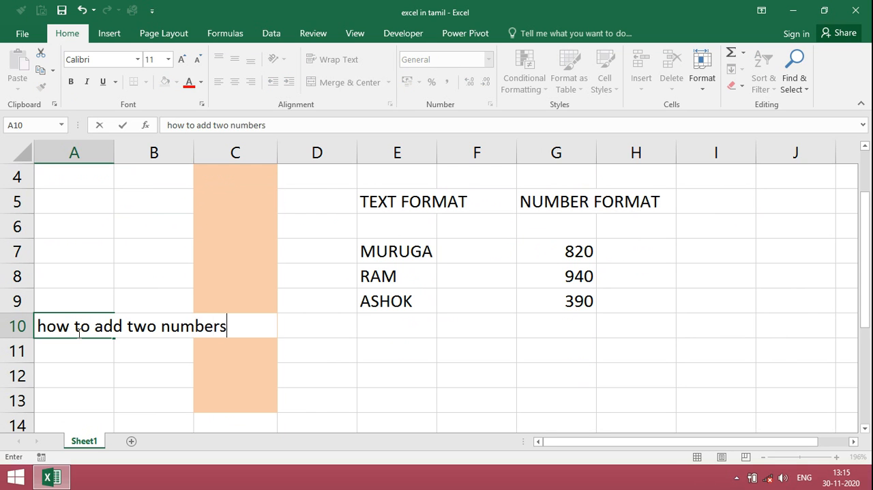
key("ctrl+Return")
key("Return")
Enter 828 in cell B11 and 8938 in cell B12
key("Right")
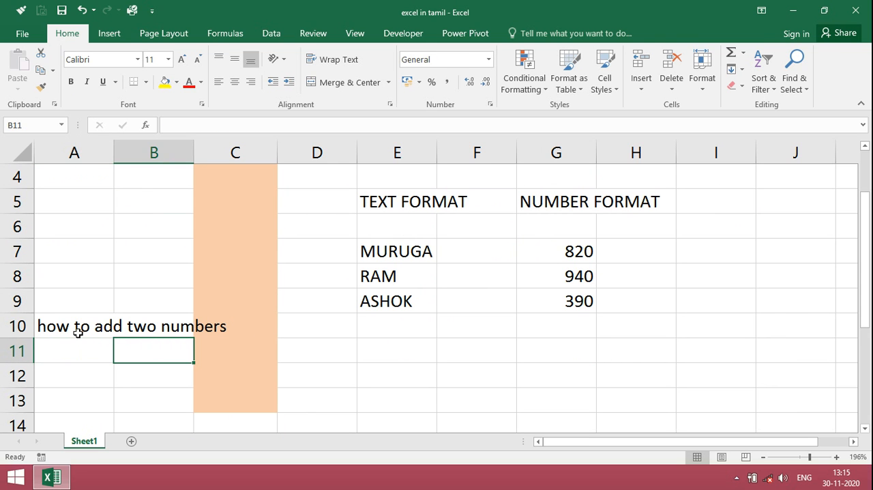
type("828")
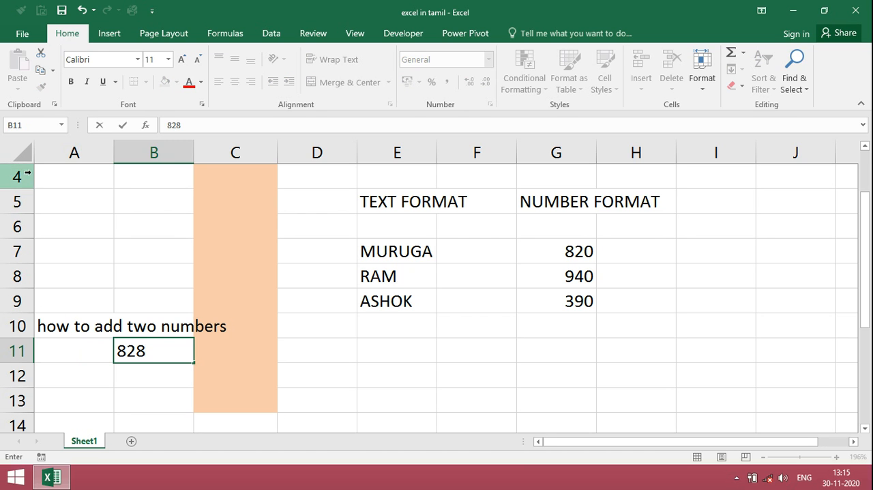
left_click(126, 374)
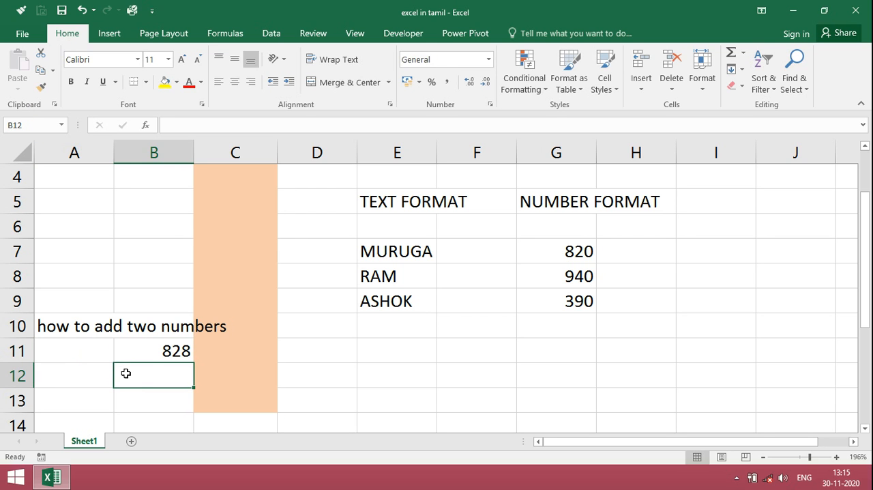
type("8938")
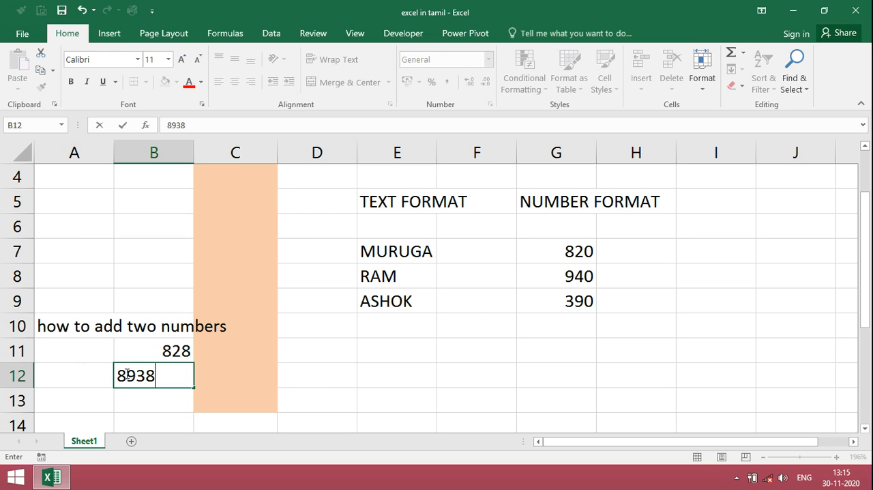
key("Return")
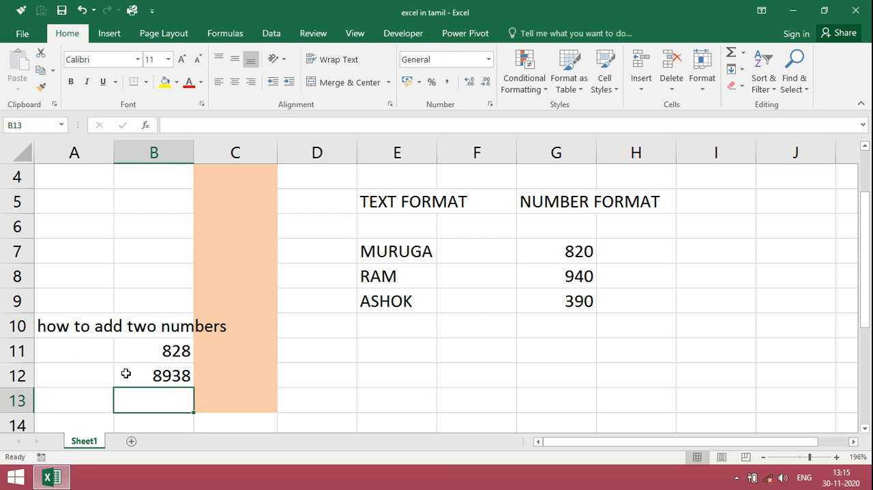
Add the two numbers in cell B13 with the formula =B11+B12
type("=")
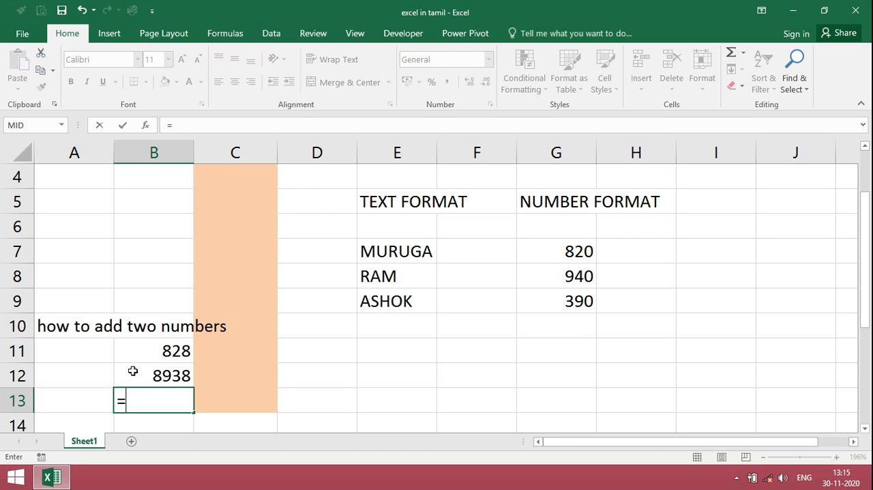
left_click(133, 372)
key("Up")
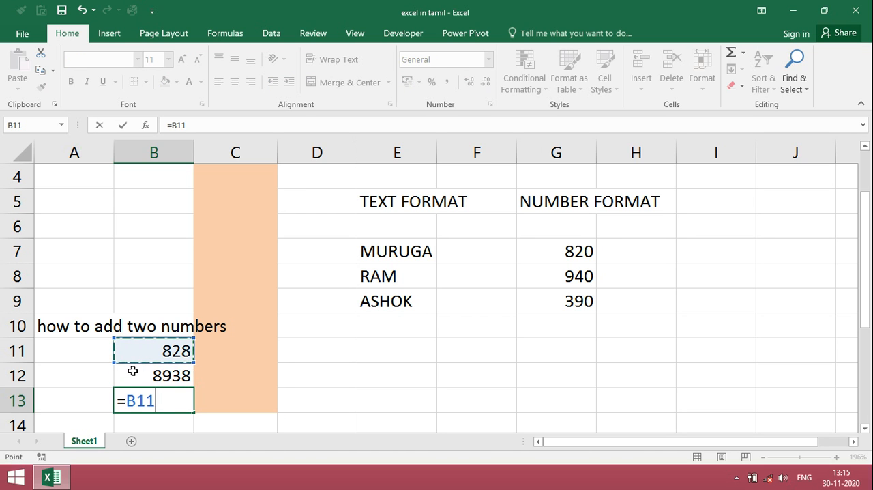
type("+")
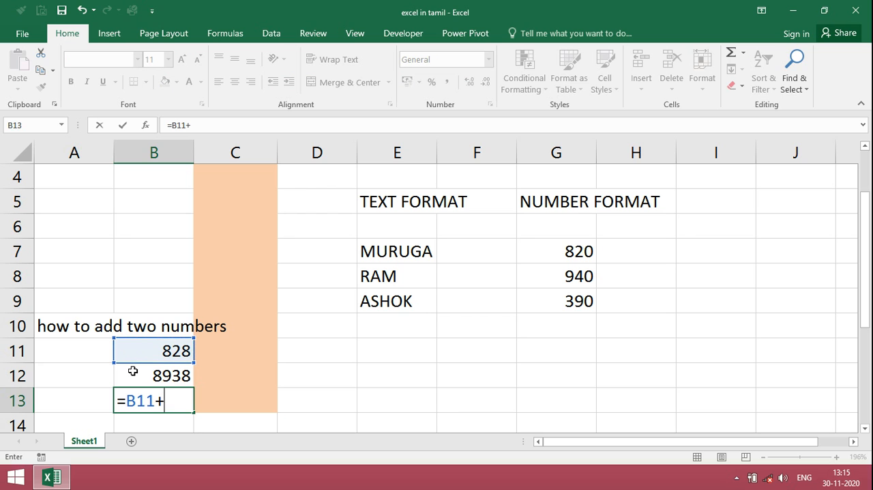
left_click(168, 375)
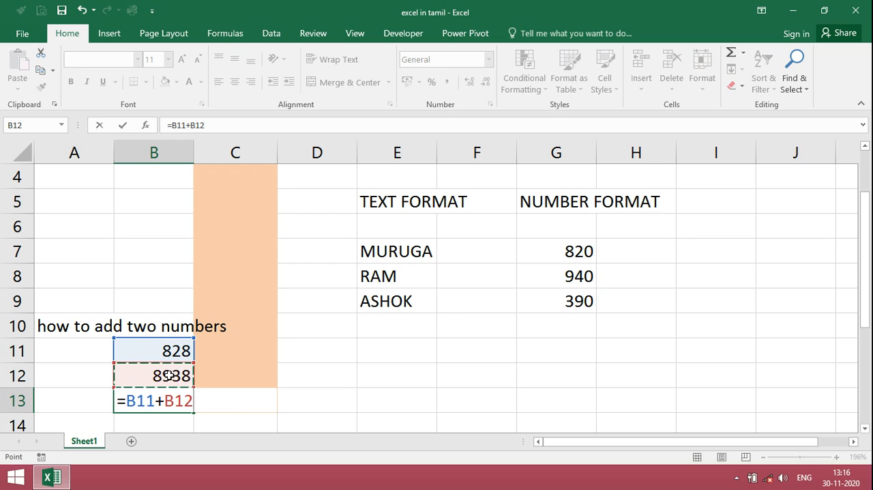
key("Return")
Enter the heading "how to substract two numbers" in cell A15, with 9238 in B16 and 9484 in B17
key("Down")
key("Left")
type("how to ")
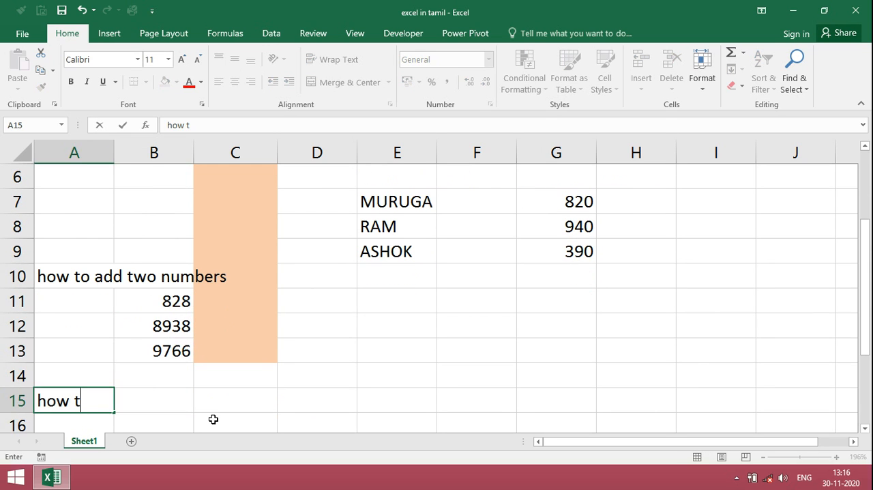
type("substract two numbers")
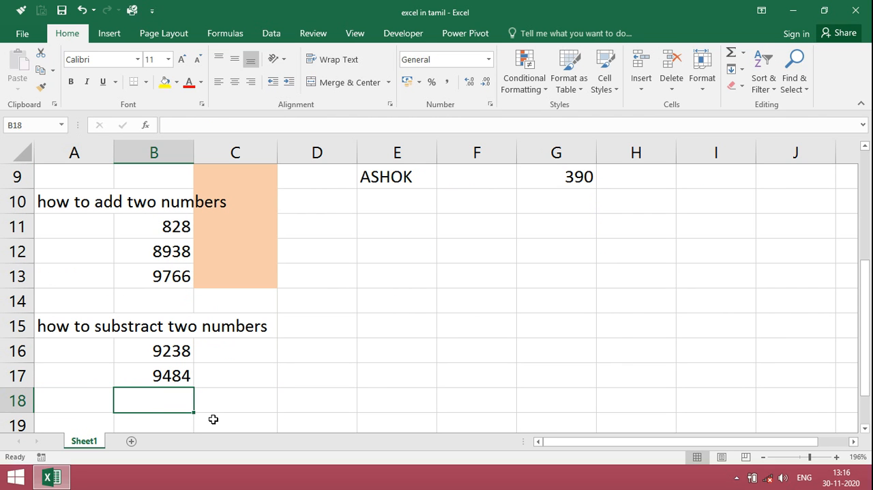
Subtract the second number from the first in cell B18 with the formula =B16-B17
type("=")
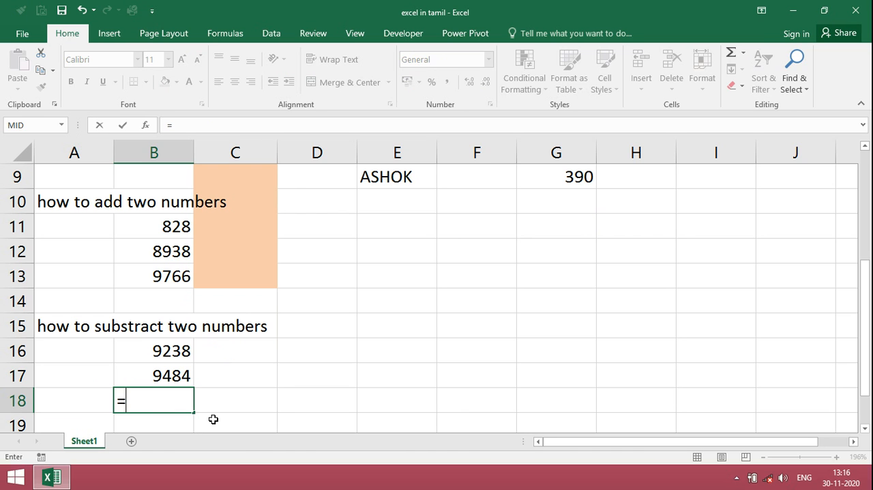
key("Up")
key("Up")
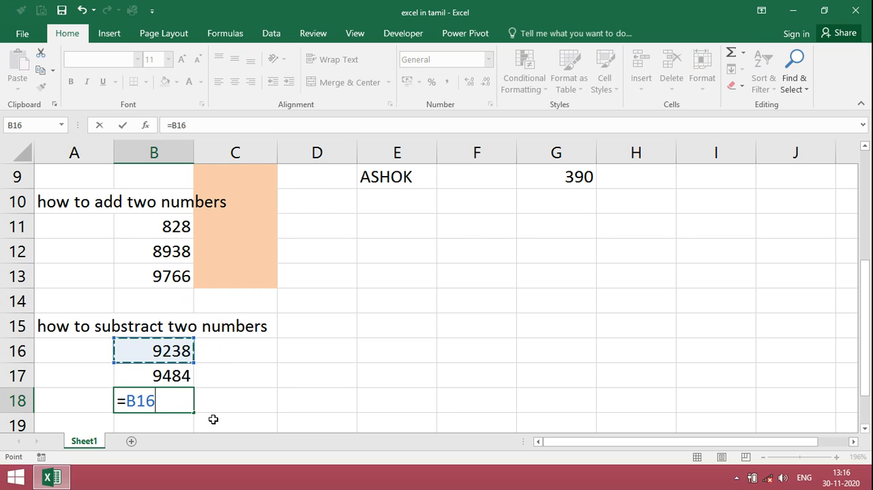
type("-")
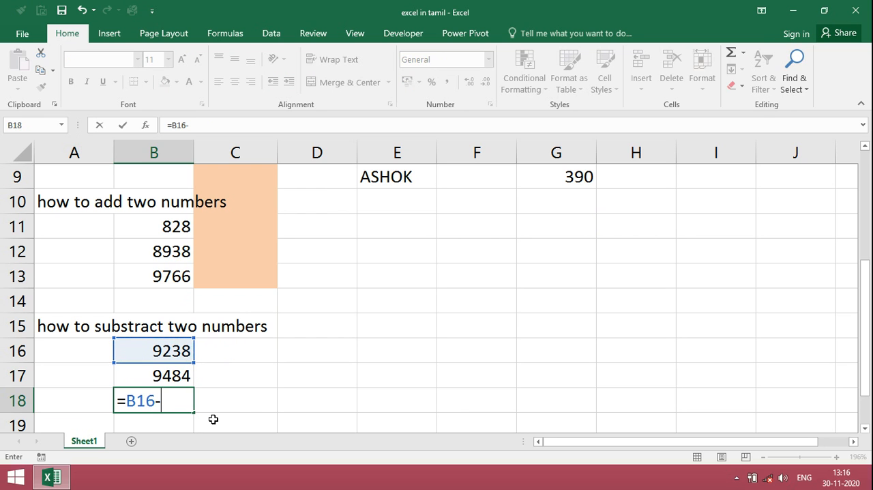
left_click(184, 375)
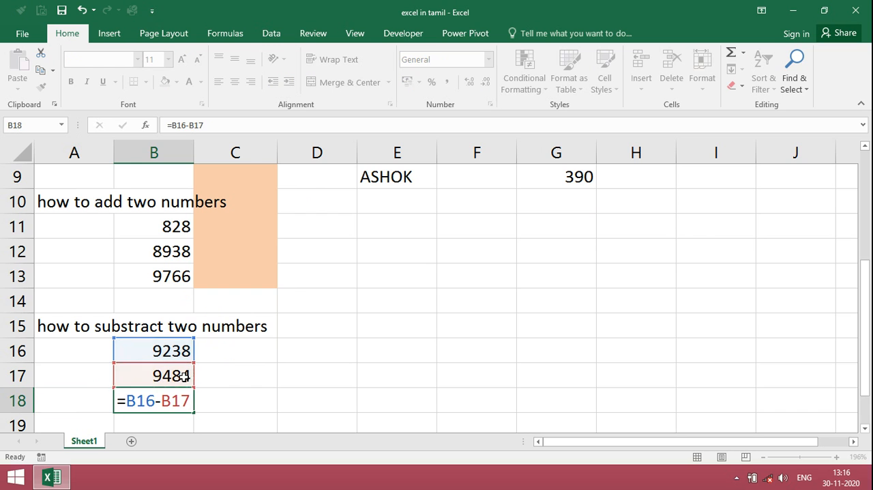
key("Return")
Enter the heading "how to multiply two numbers" in cell A20, with 982 in B22 and 934 in B23
key("Down")
key("Left")
type("how t")
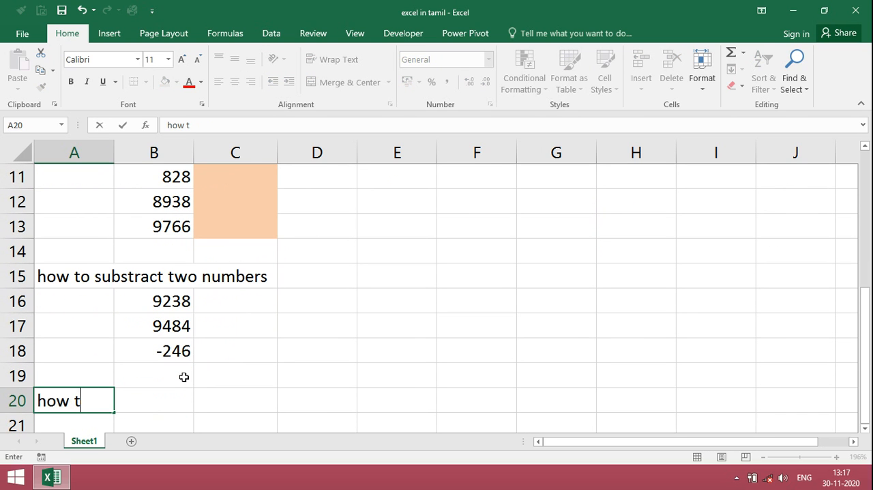
type("o mult")
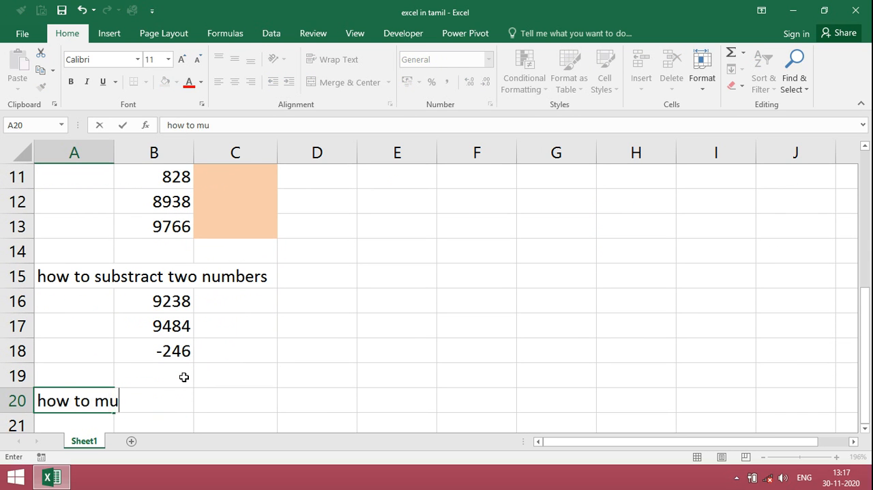
type("iply two numbers")
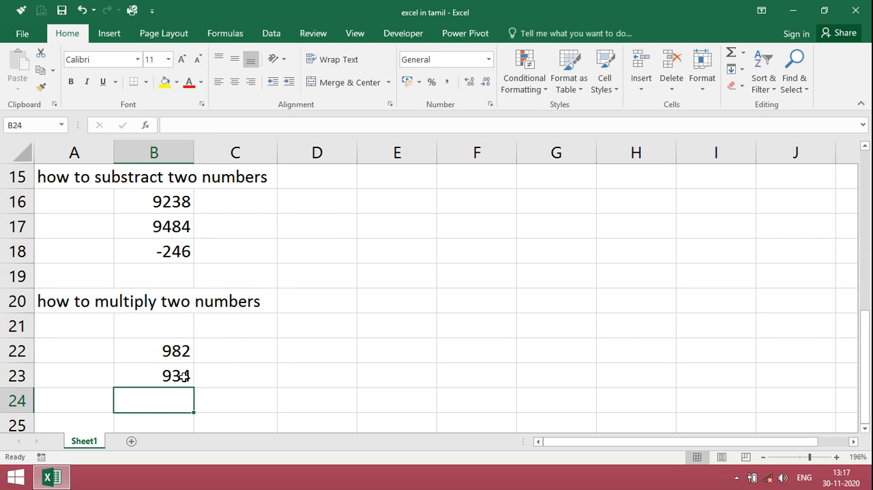
Multiply the two numbers in cell B24 with the formula =B22*B23
type("=")
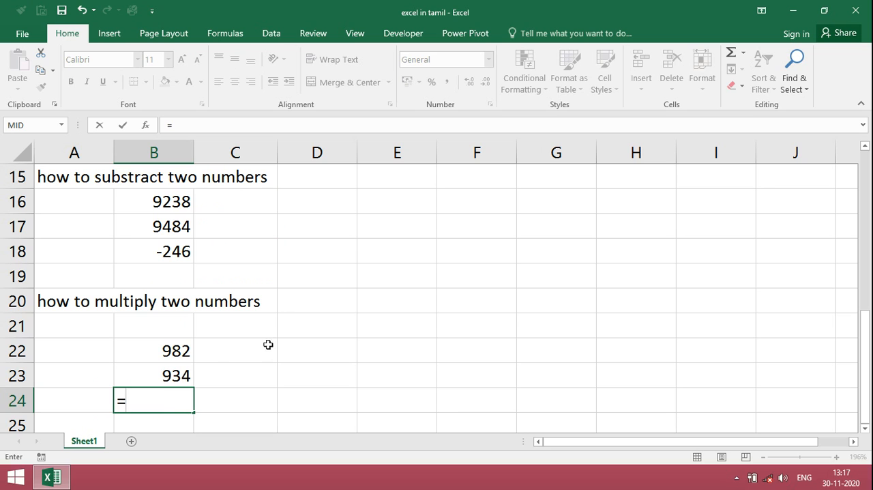
left_click(182, 350)
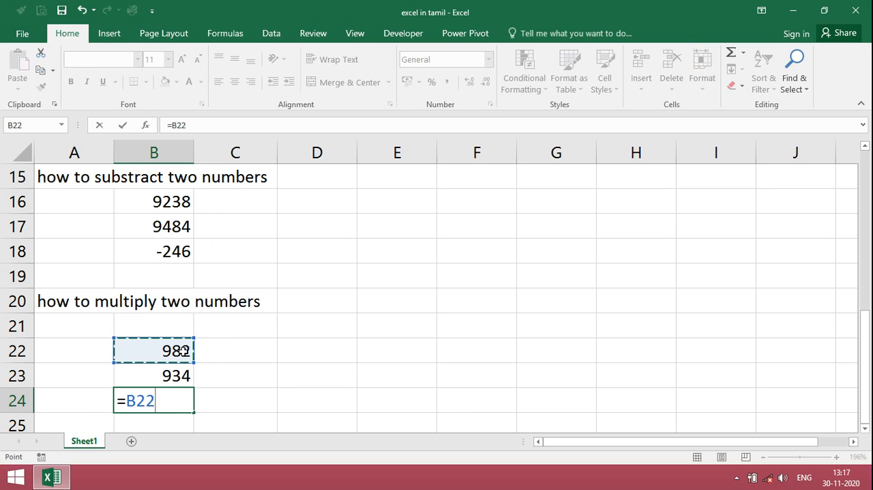
type("*+")
key("BackSpace")
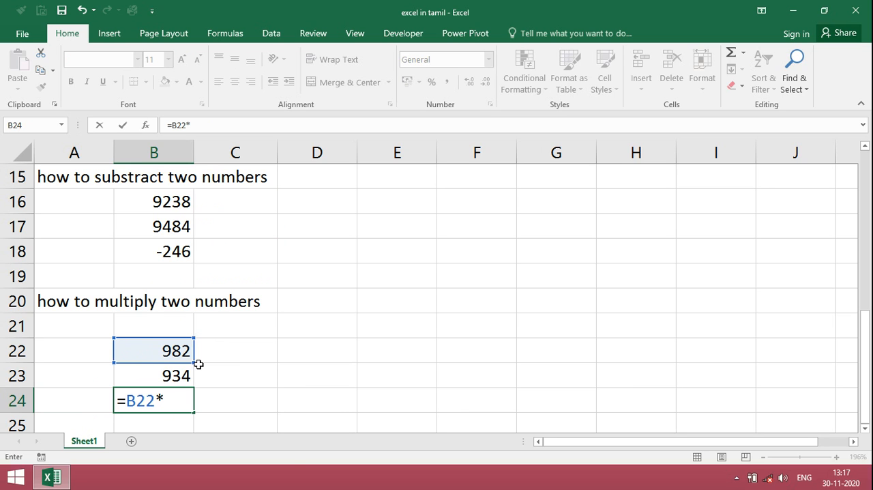
type("b")
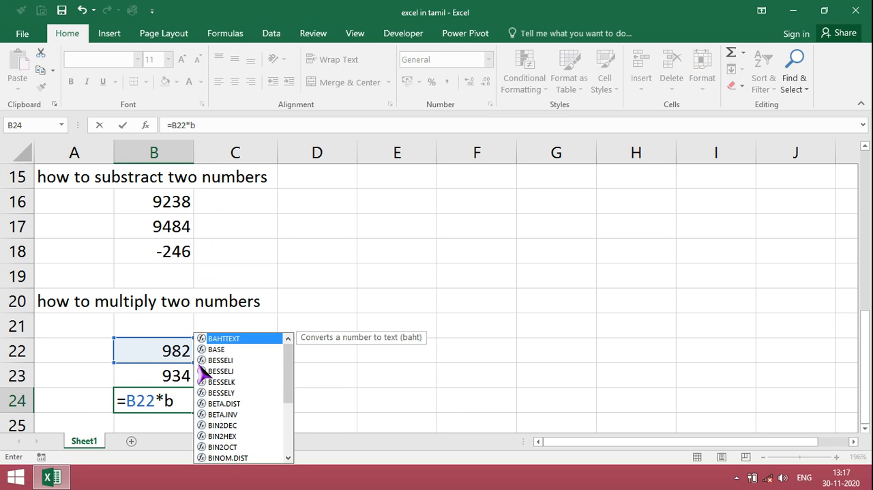
type("23")
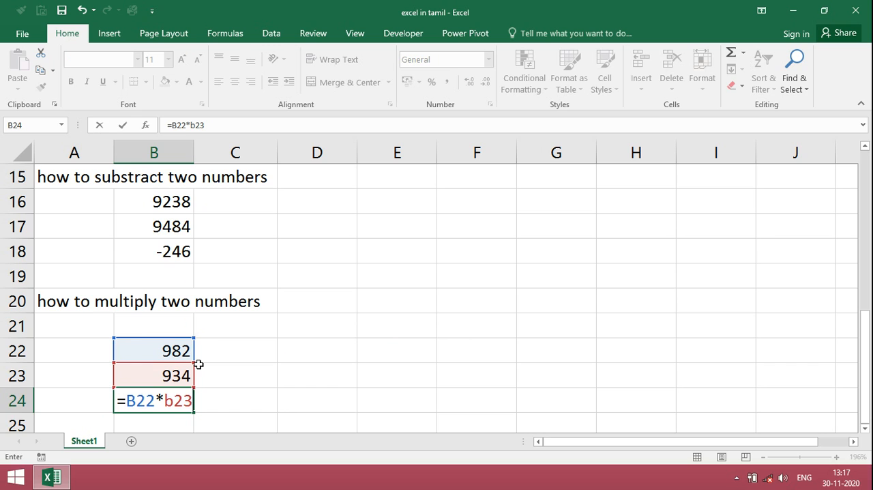
key("Return")
Enter the heading "how to divide two numbers" in cell A26, with 928 in B27 and 498 in B28
key("Left")
key("Down")
type("how to divid")
type("e t")
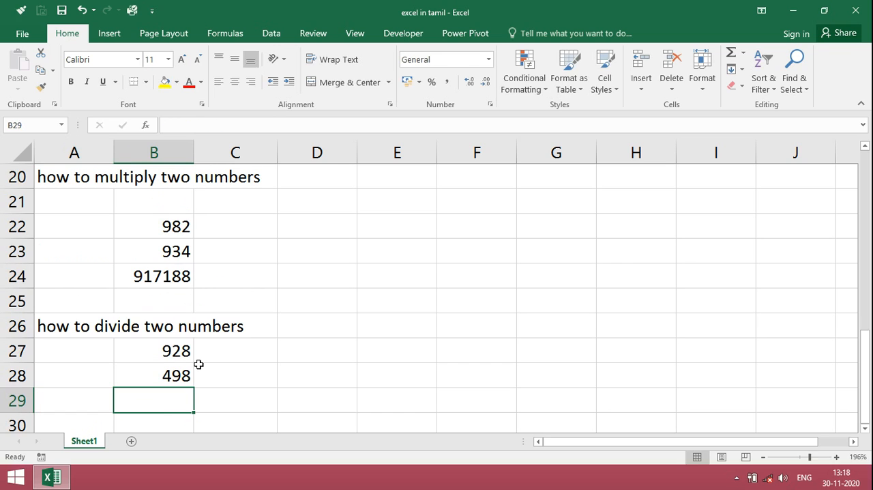
Divide the first number by the second in cell B29 with the formula =B27/B28
type("=")
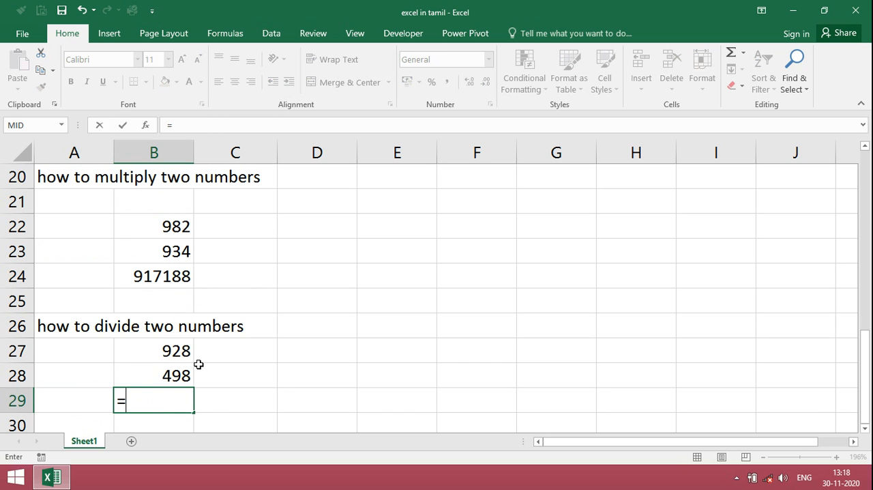
left_click(196, 361)
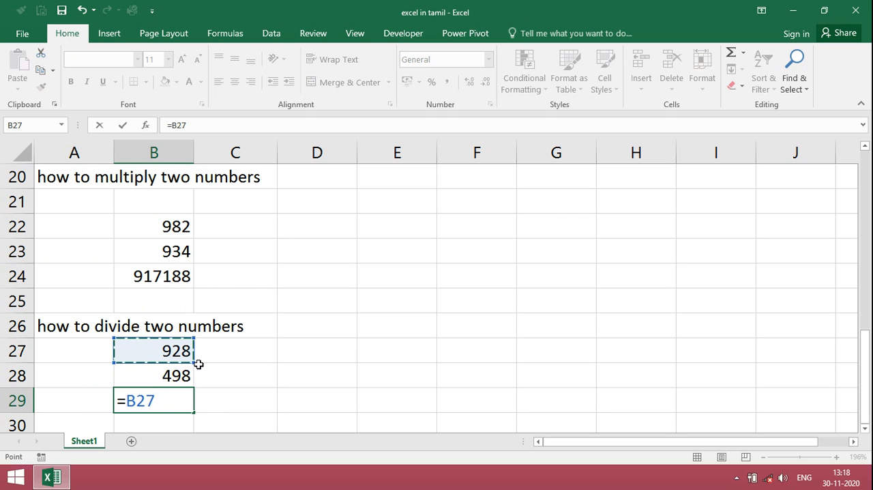
type("/")
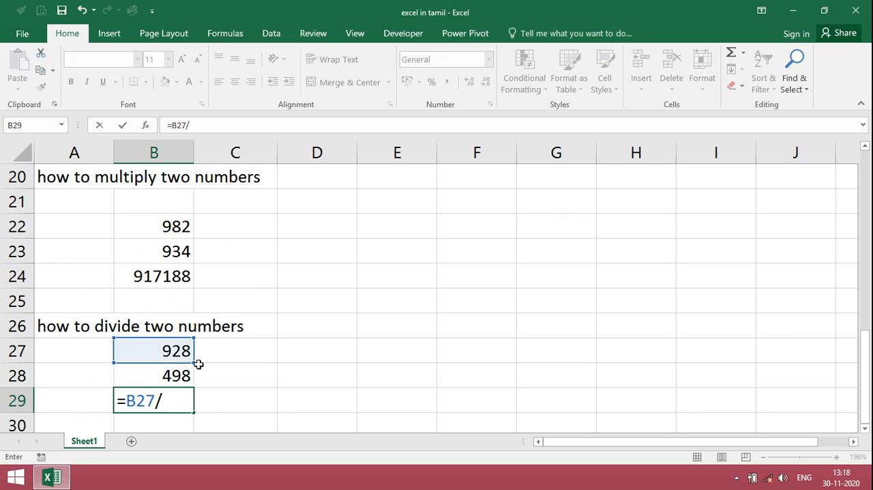
left_click(197, 369)
key("Return")
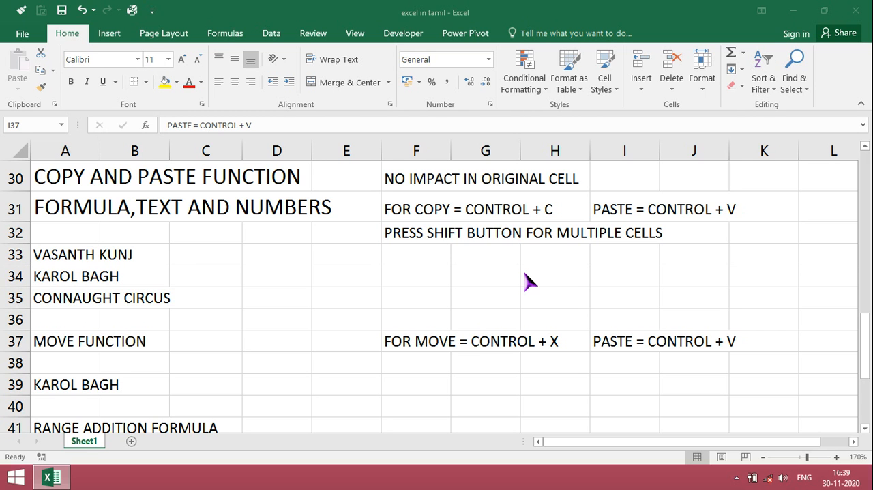
Copy the three place names in A33:A35 and paste them starting at cell E34
left_click(77, 256)
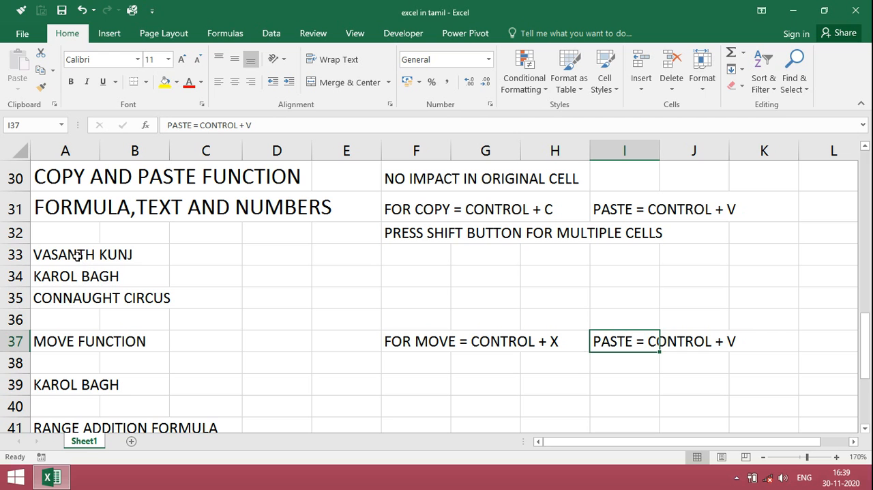
left_click(67, 254)
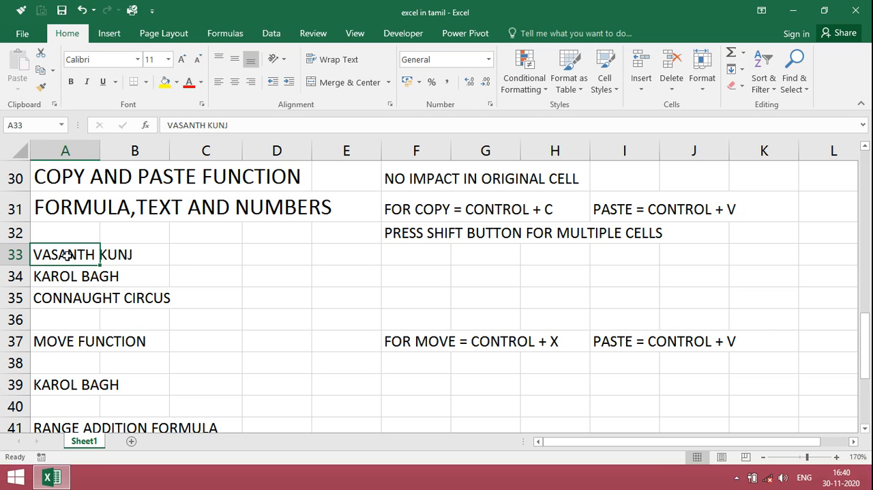
key("shift+Down")
key("shift+Down")
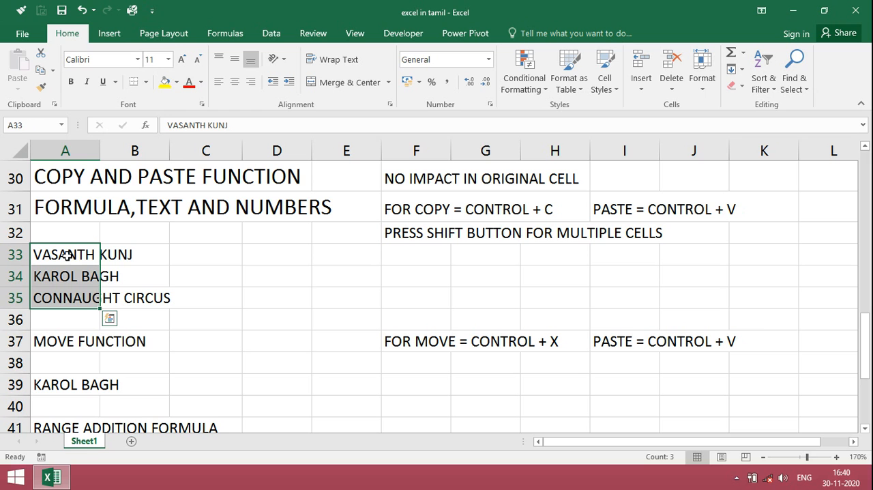
key("ctrl+c")
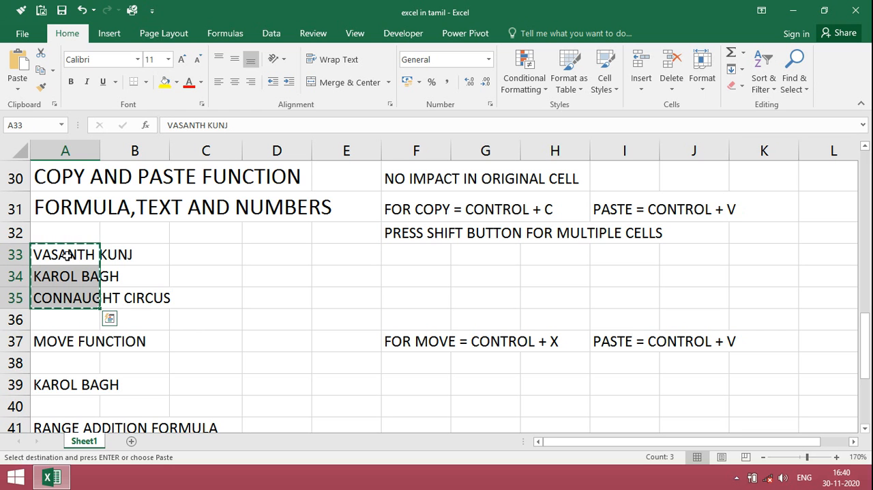
key("Right")
key("Right")
key("Right")
key("Right")
key("Right")
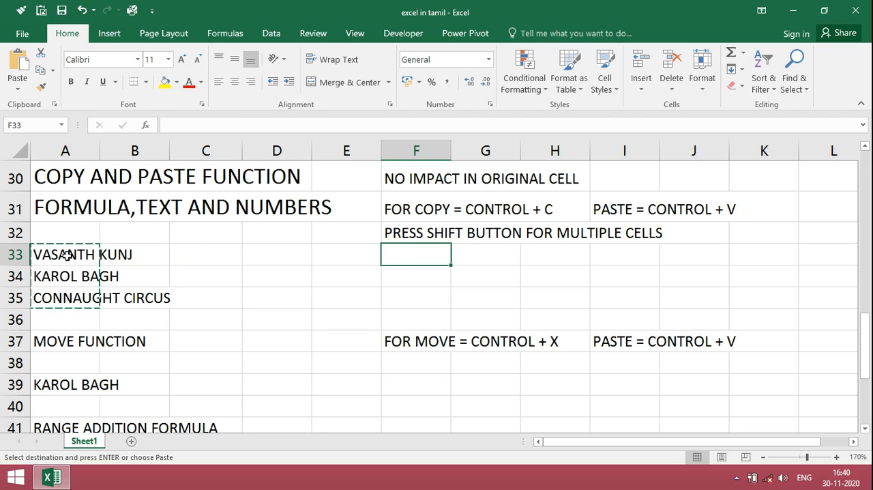
key("Down")
key("Left")
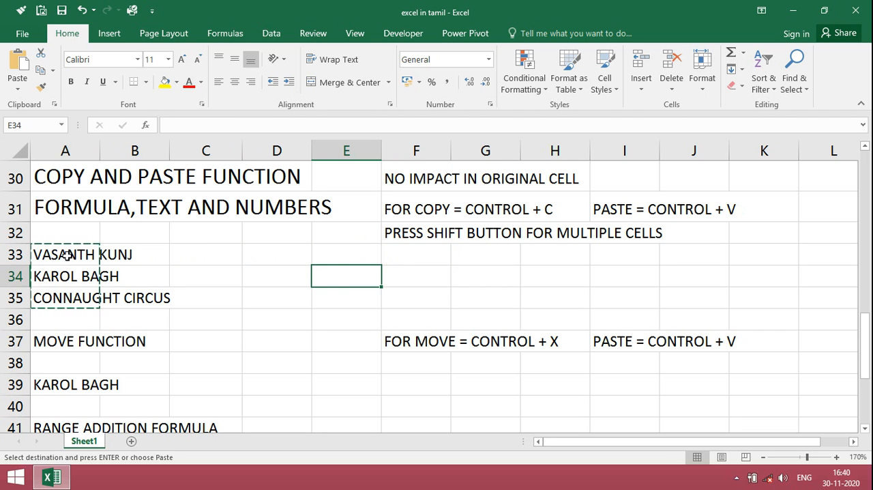
key("ctrl+v")
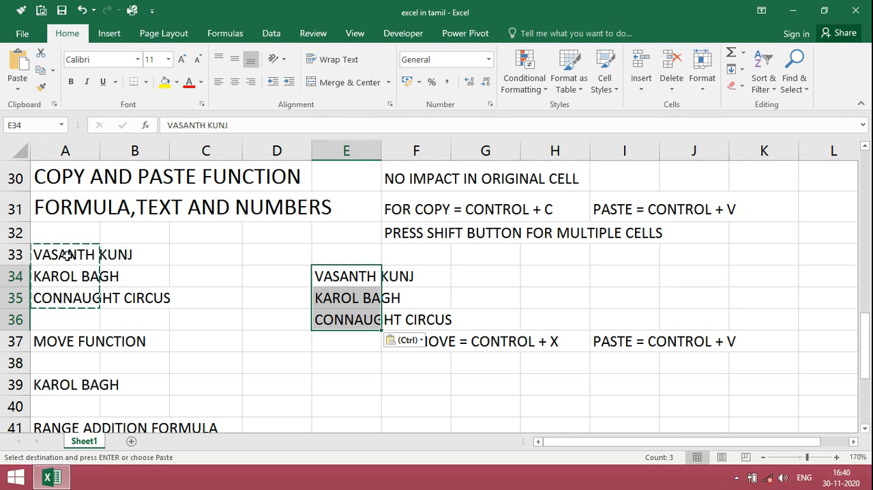
Paste the copied place names again starting at cell H33
key("Right")
key("Right")
key("Right")
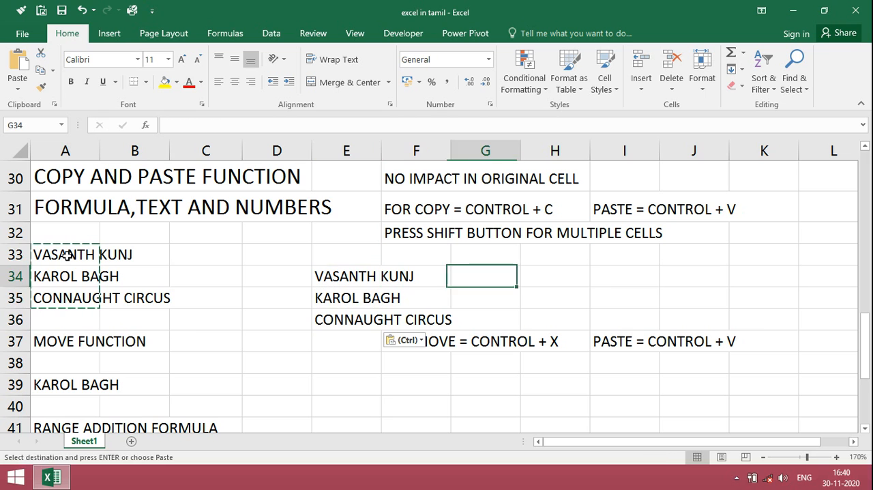
key("Up")
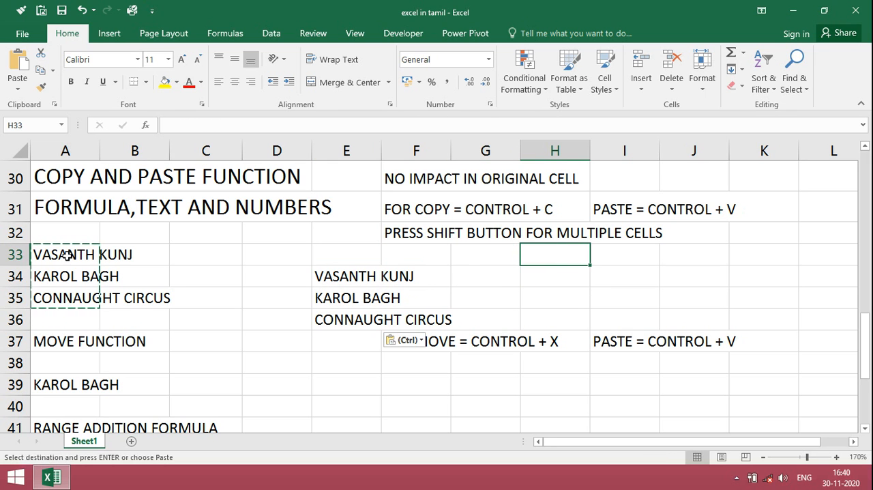
key("ctrl+v")
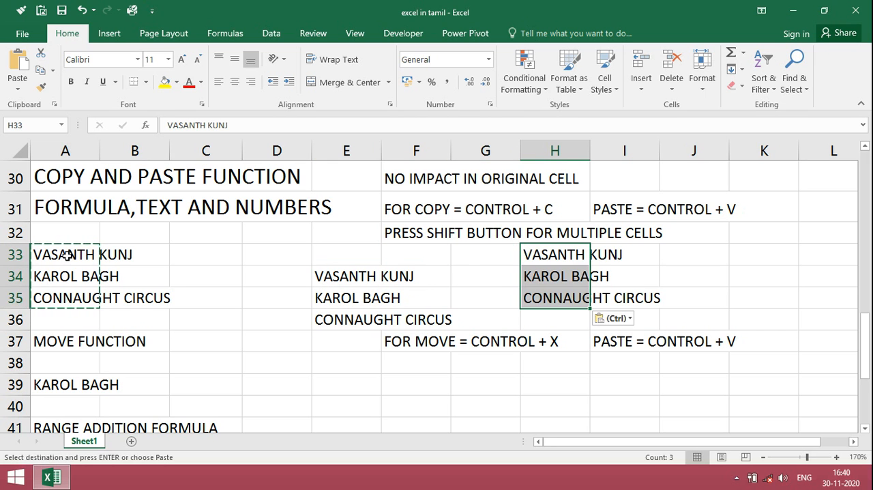
Paste the copied place names once more starting at cell K33, and clear all items from the clipboard
key("Right")
key("Right")
key("Right")
key("ctrl+v")
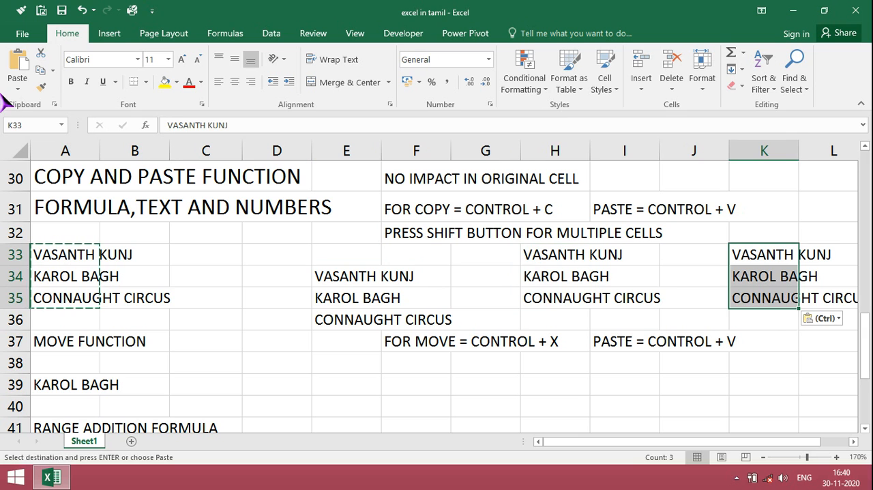
left_click(54, 104)
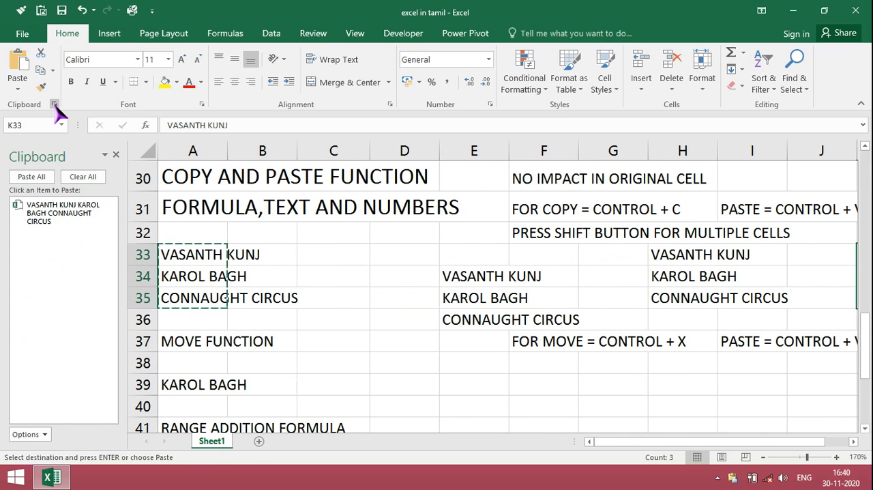
left_click(85, 179)
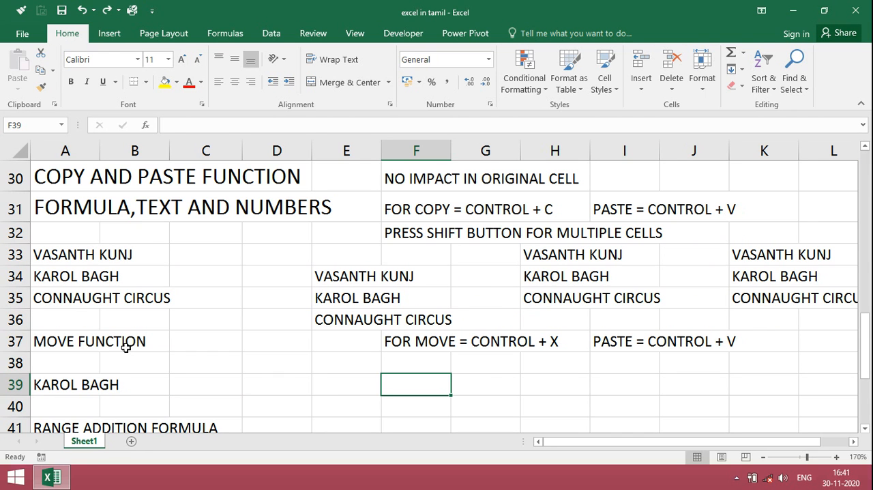
Move the text KAROL BAGH from cell A39 to cell E39 by cutting and pasting it
key("Left")
key("Left")
key("Left")
key("Left")
key("Left")
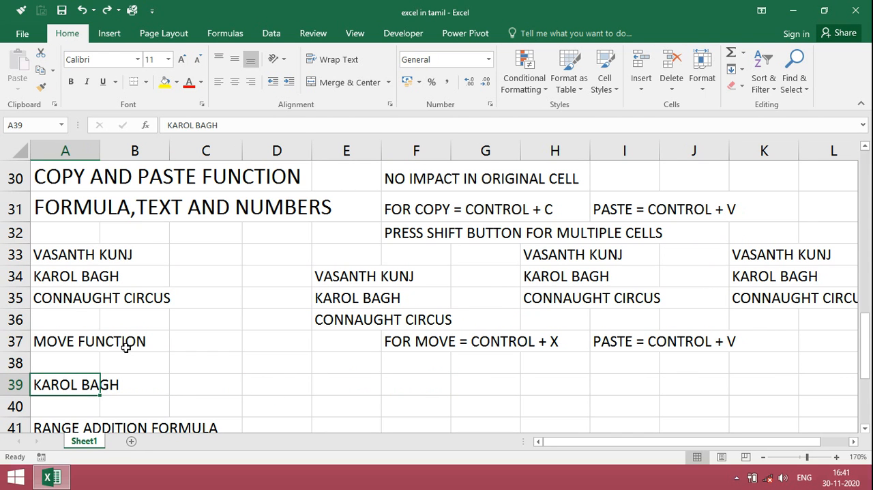
key("ctrl+x")
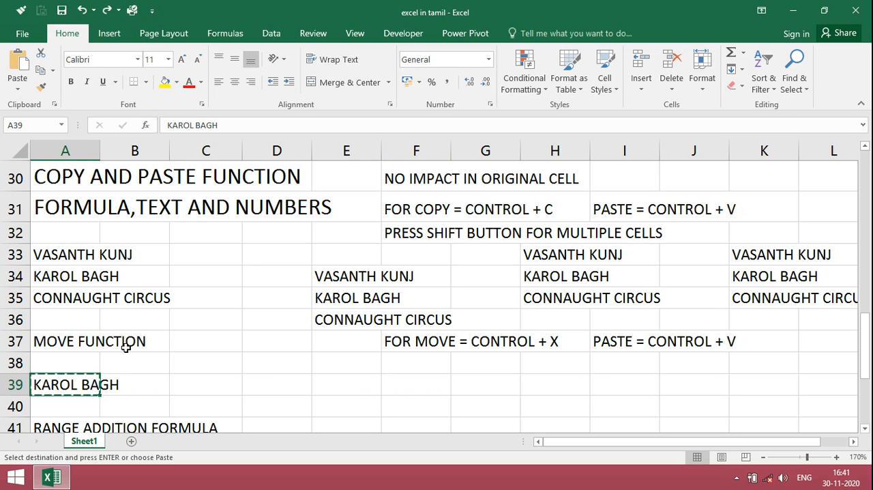
key("Right")
key("Right")
key("Right")
key("Right")
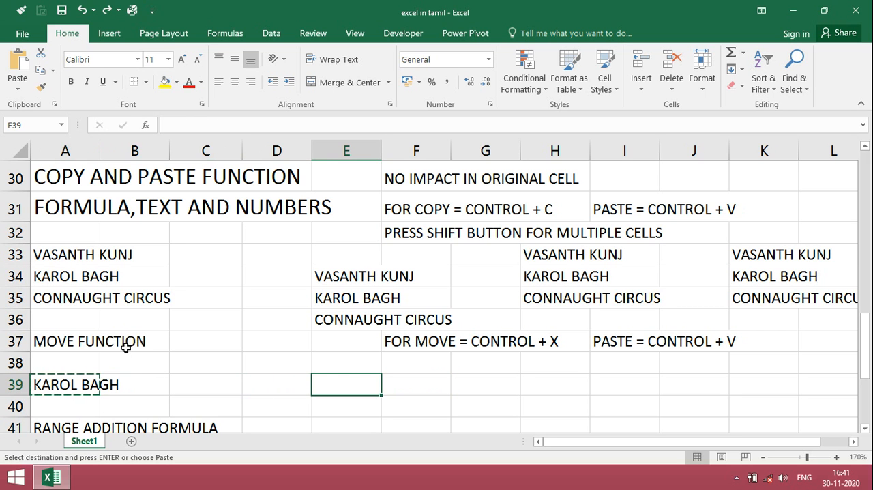
key("ctrl+v")
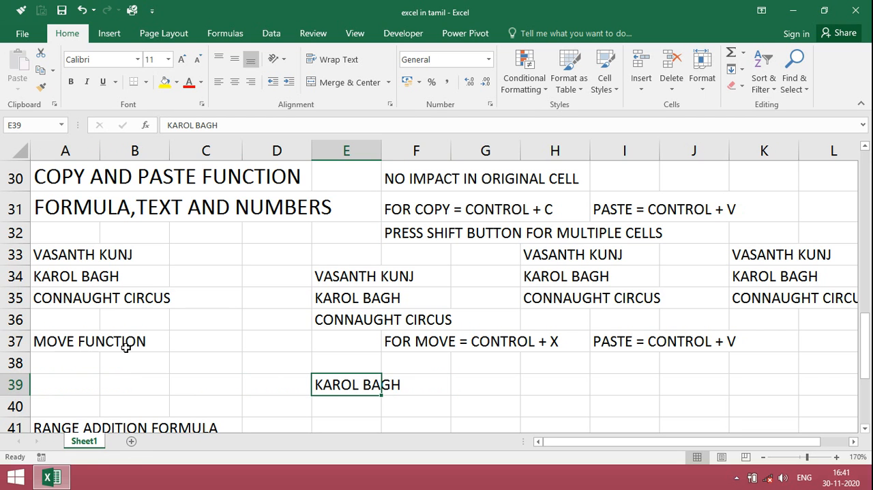
Delete the average formulas in cells B49 and C49 below the range addition table
key("Down")
key("Down")
key("Down")
key("Down")
key("Down")
key("Down")
key("Down")
key("Down")
key("Down")
key("Down")
key("Down")
key("Down")
key("Down")
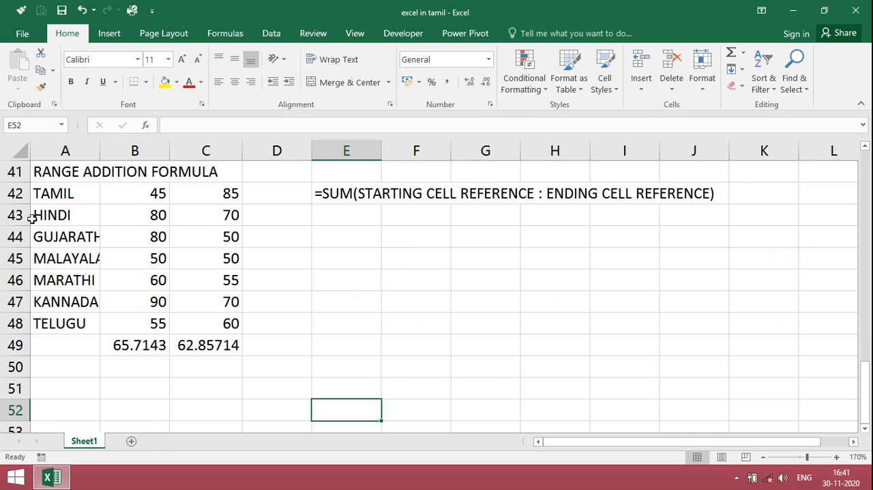
left_click(148, 346)
key("Delete")
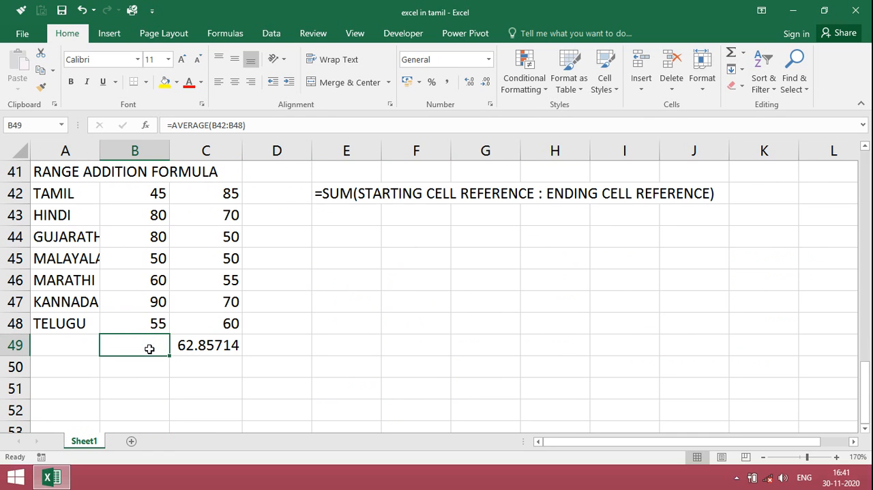
key("Right")
key("Delete")
key("Left")
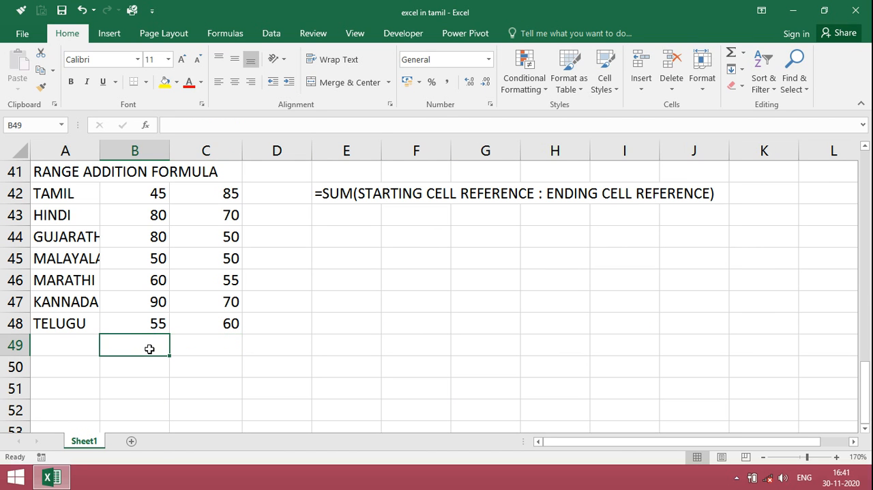
Try adding the last two marks in cell B49 with the formula =B48+B47, and clear the cell again
type("=")
key("Up")
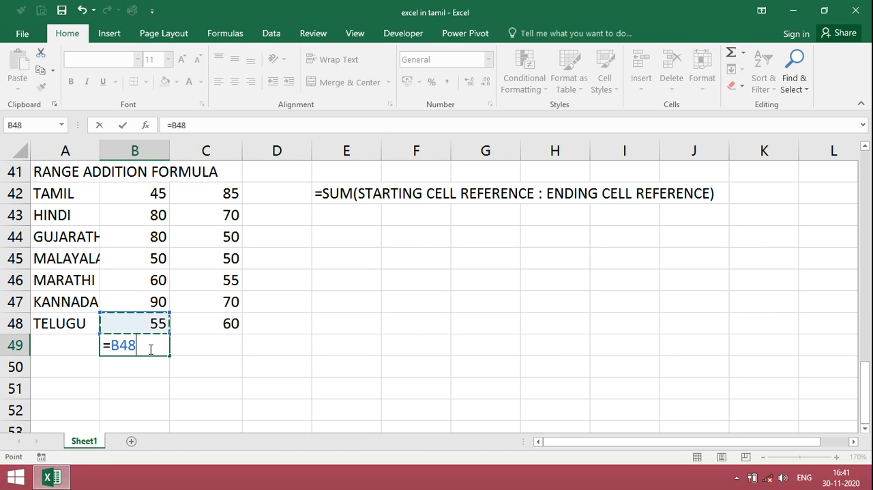
type("+")
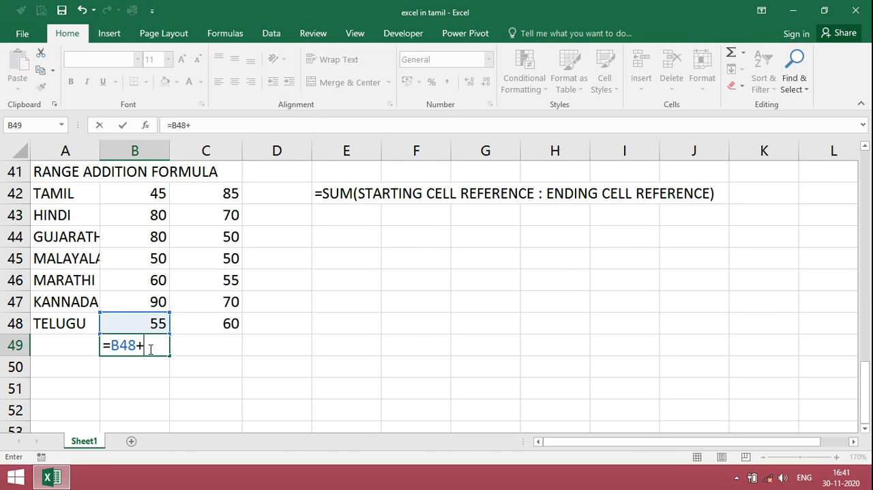
left_click(154, 299)
key("Return")
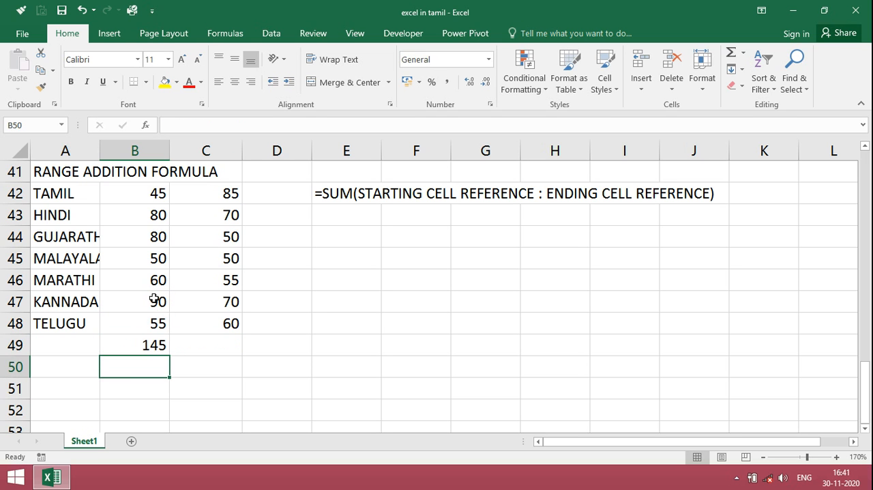
key("Up")
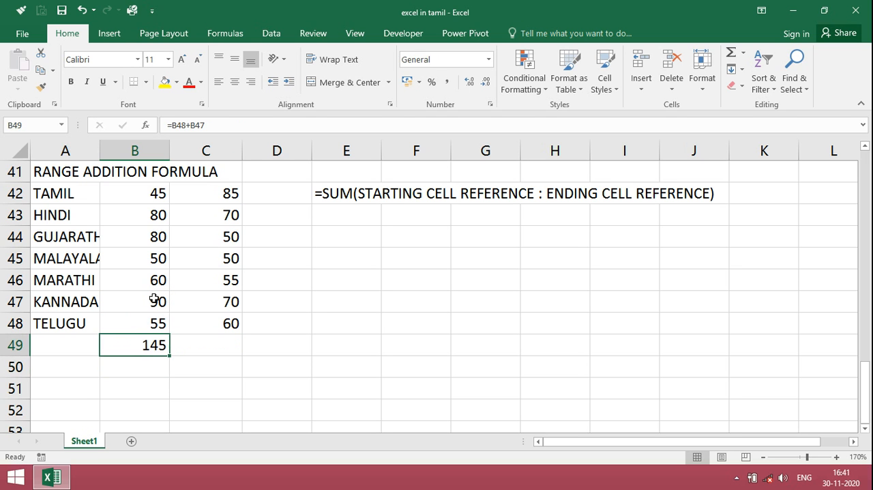
key("Delete")
Total the first column of marks in cell B49 with the formula =SUM(B42:B48)
type("=")
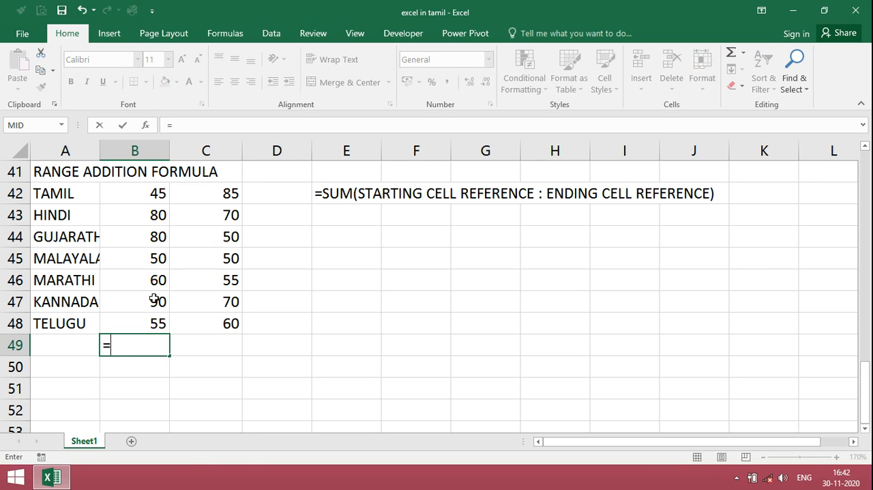
type("SUM(")
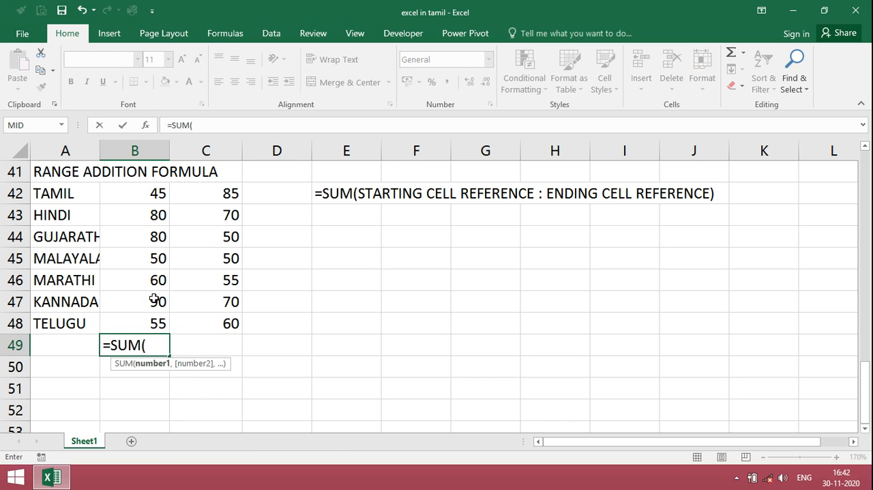
key("Up")
key("Up")
key("Up")
key("Up")
key("Up")
key("Up")
key("Up")
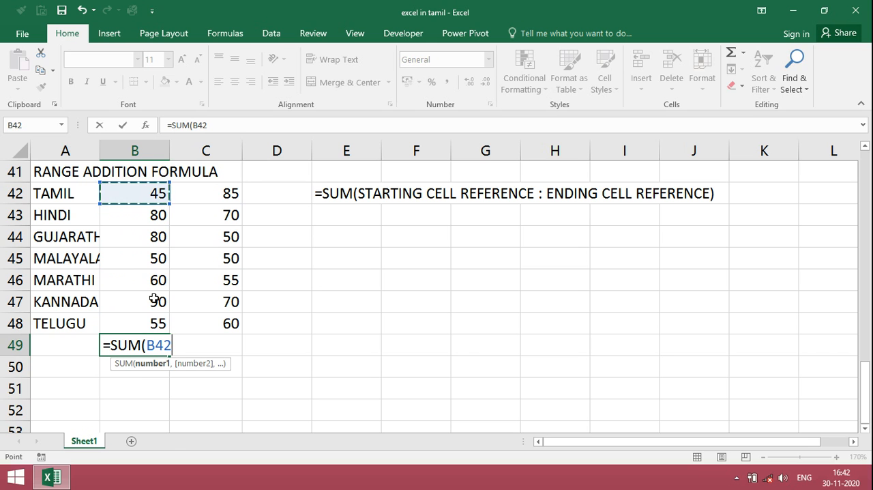
key("shift+Down")
key("shift+Down")
key("shift+Down")
key("shift+Down")
key("shift+Down")
key("shift+Down")
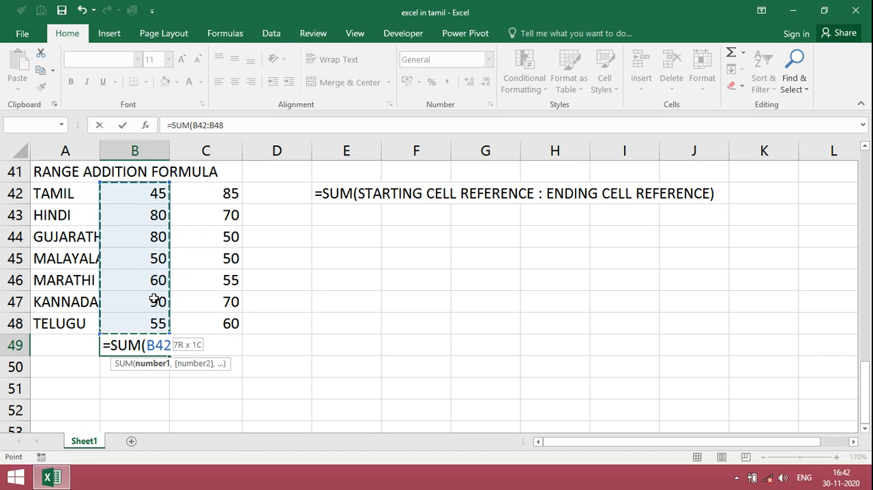
type(")")
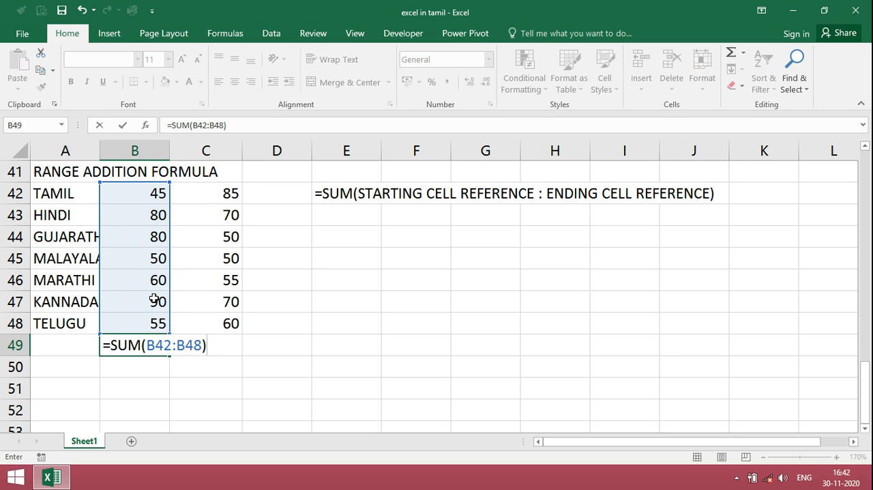
key("Return")
Copy the SUM formula from cell B49 to cell C49 to total the second column of marks
key("Up")
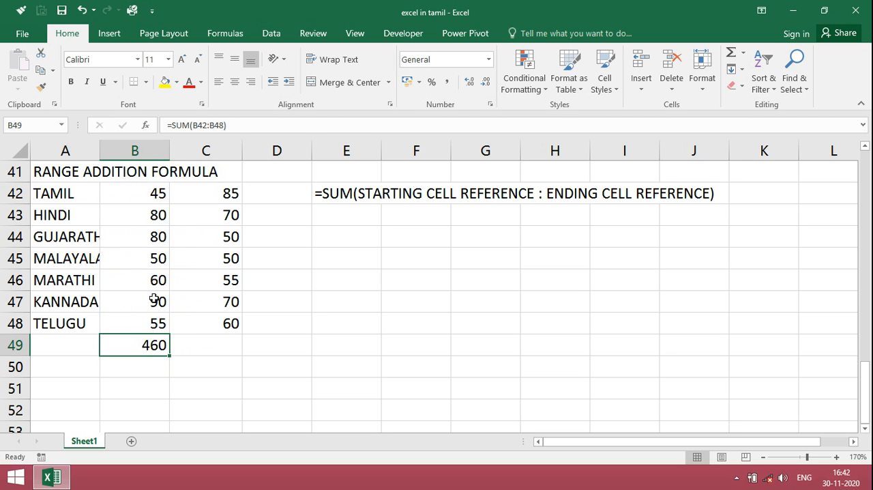
key("ctrl+c")
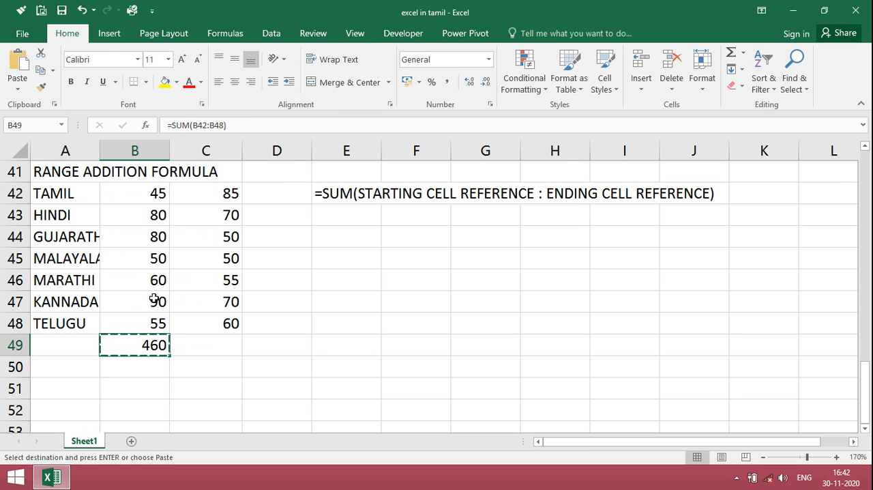
key("Right")
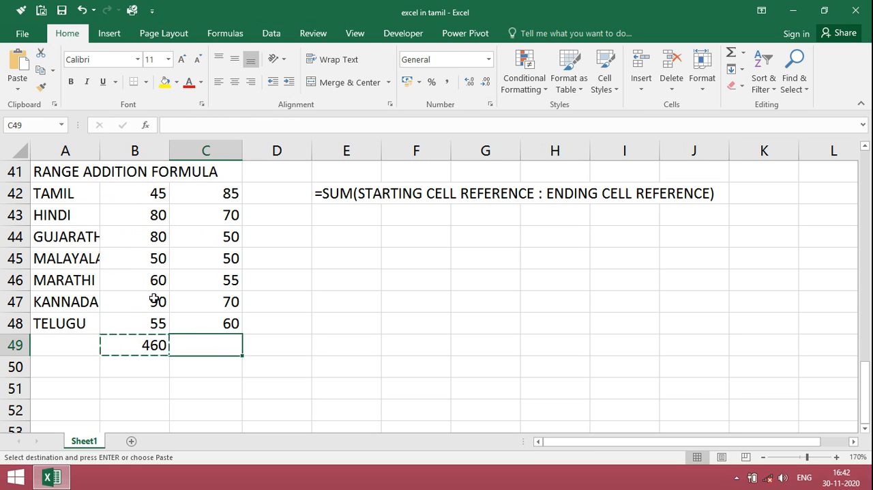
key("Return")
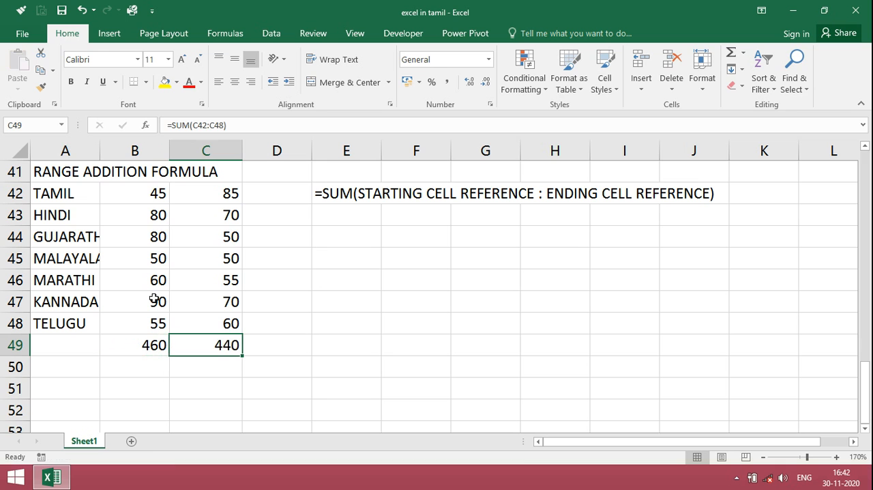
Change the first MARATHI mark in cell B46 to 70 and the second KANNADA mark in cell C47 to 60
key("Up")
key("Up")
key("Up")
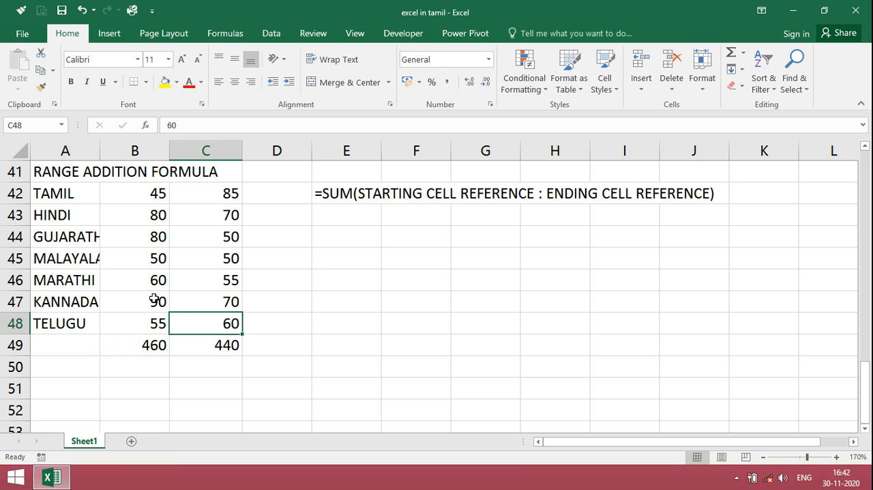
key("Left")
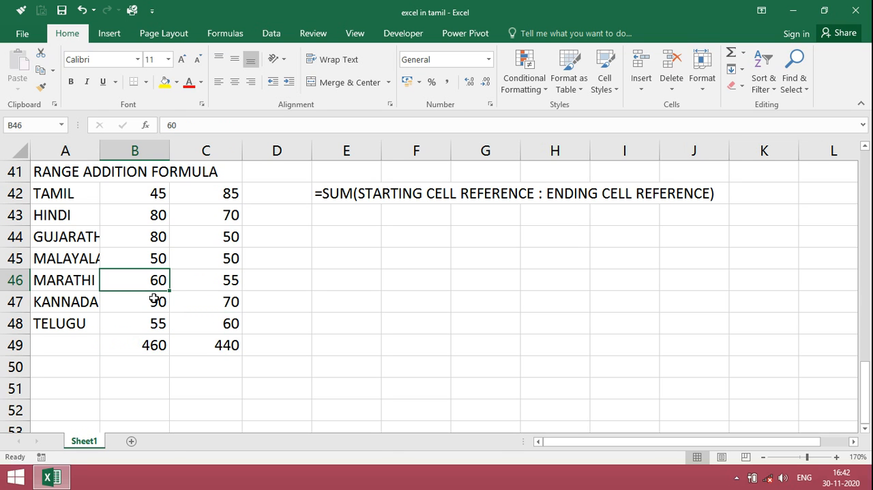
type("70")
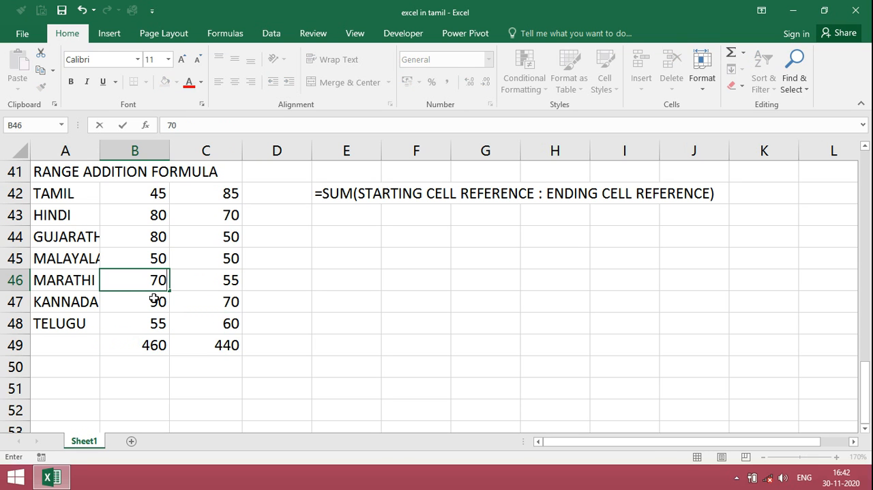
key("Return")
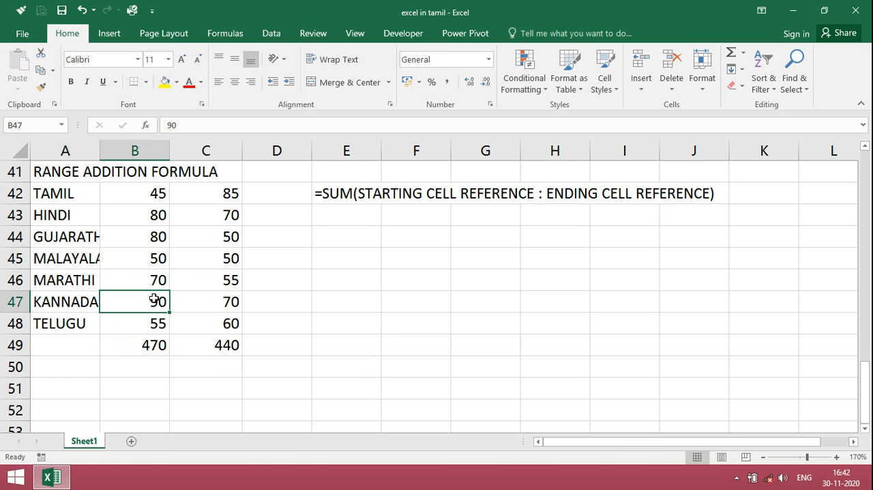
key("Right")
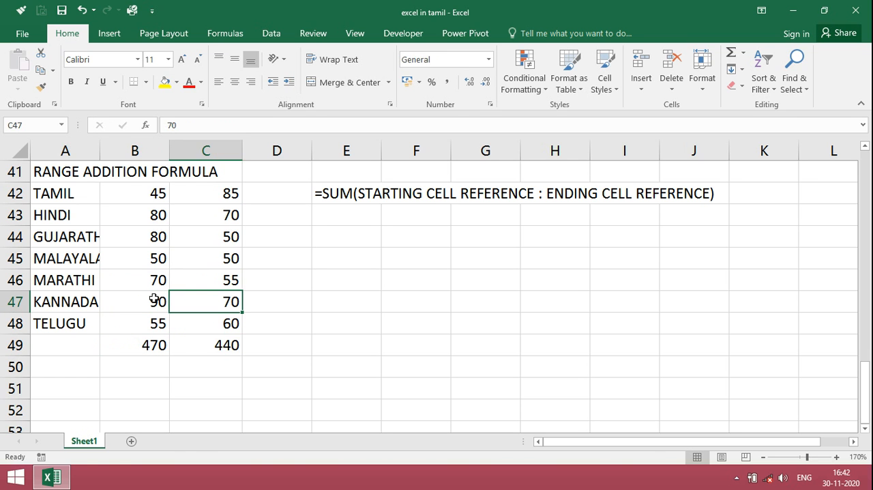
type("60")
key("Return")
Insert a new row above KANNADA and enter URDU as its subject in cell A47
key("Left")
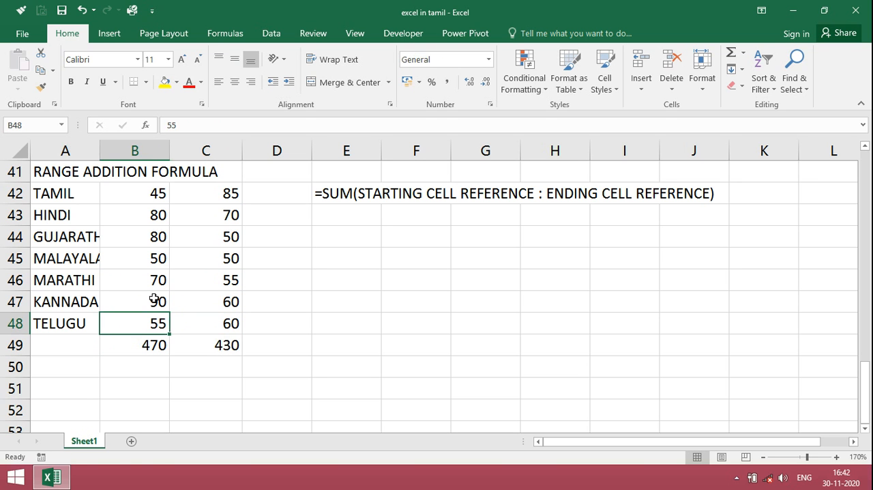
key("Up")
key("Left")
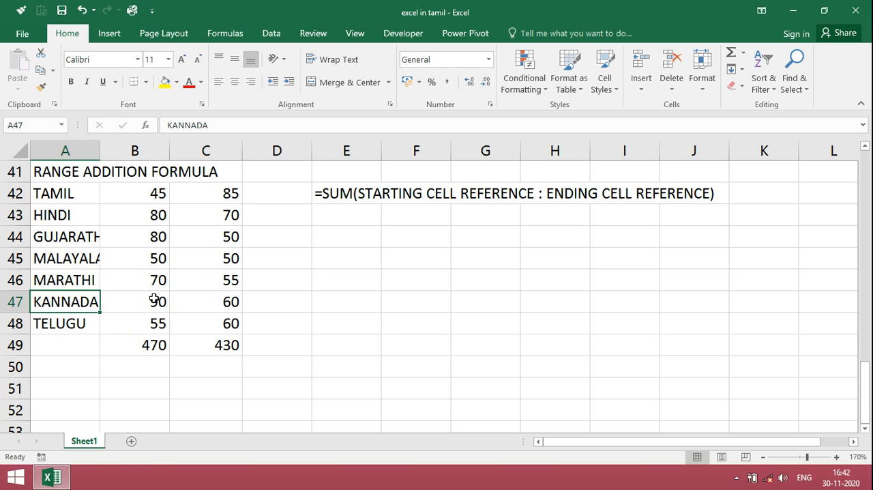
key("alt+i")
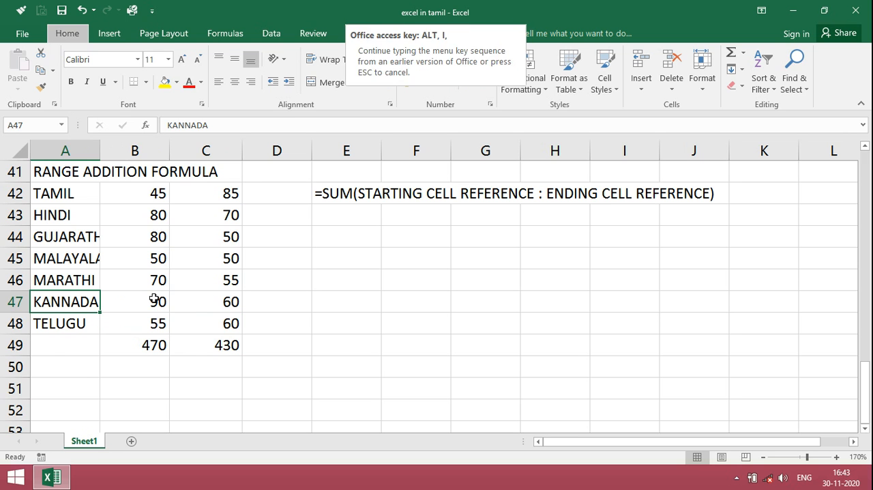
key("r")
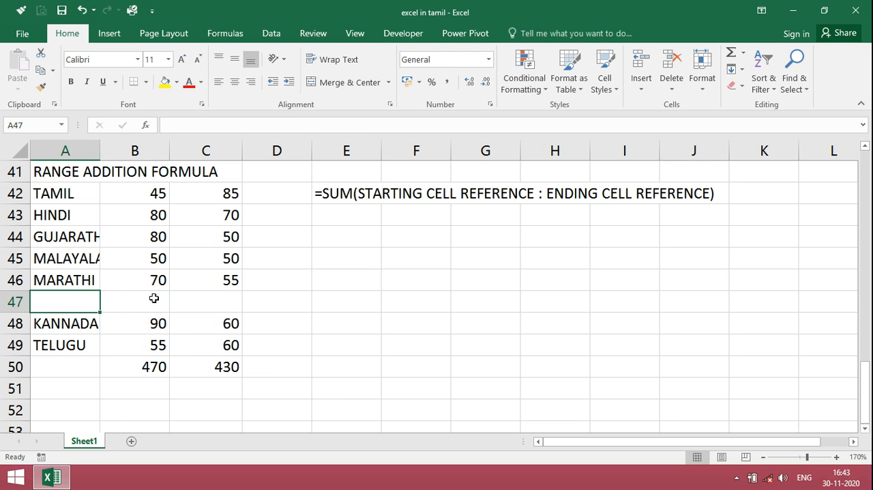
type("U")
type("RDU")
key("BackSpace")
type("DU")
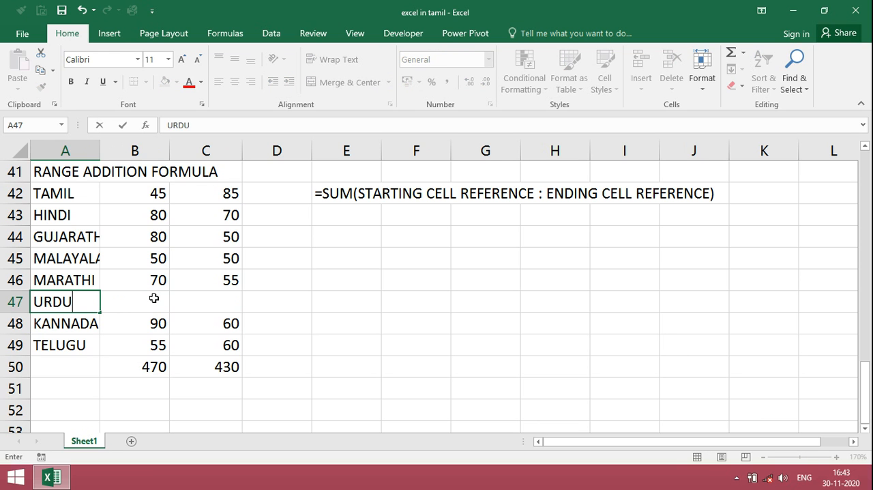
key("Return")
Enter 40 as both URDU marks in cells B47 and C47
left_click(154, 298)
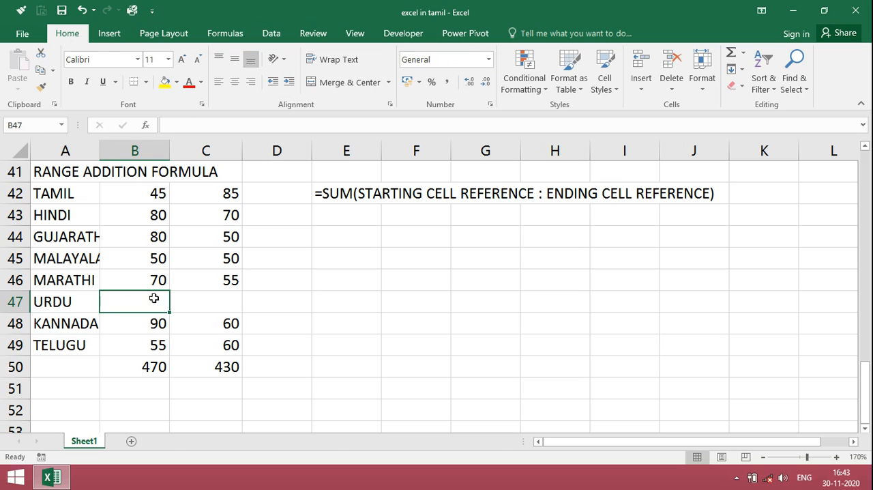
type("40")
key("Return")
key("Up")
key("Right")
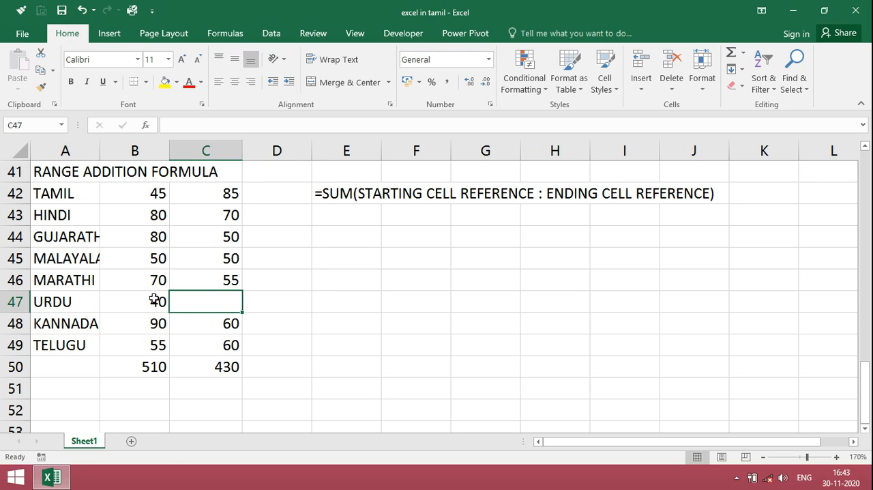
type("40")
key("Return")
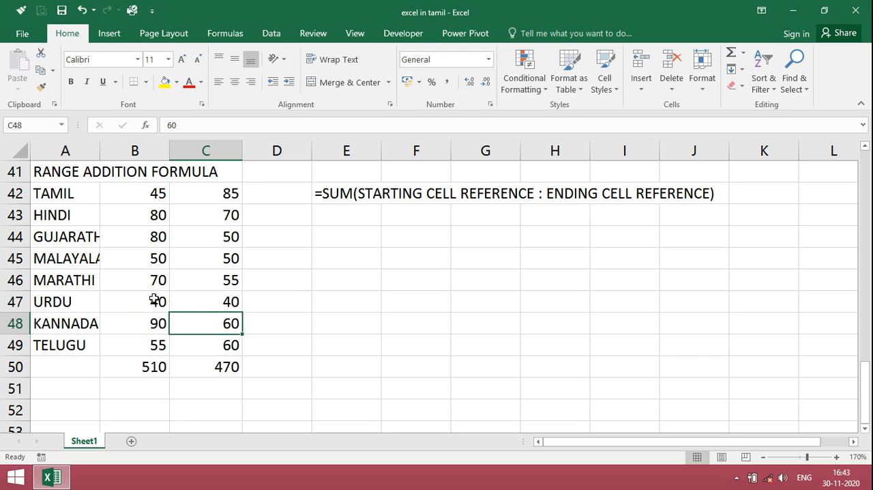
Check the range used by the SUM formula below the first column of marks in cell B50
key("Down")
key("Down")
key("Left")
key("Up")
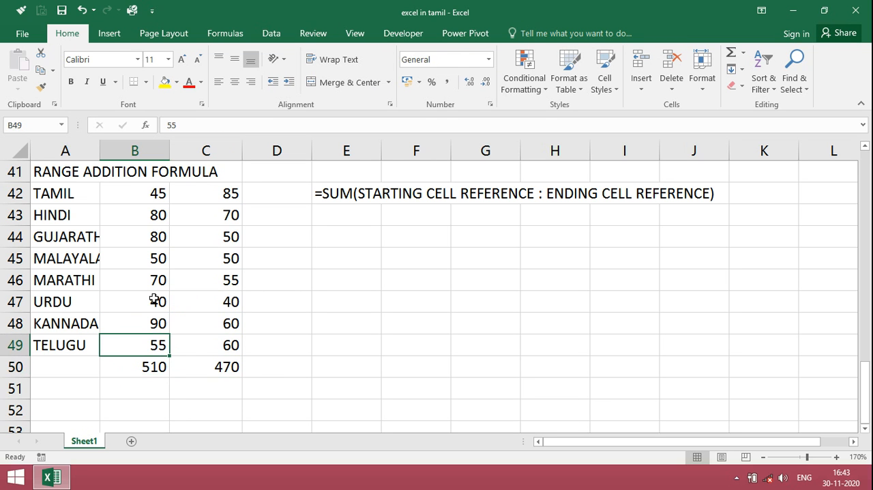
key("Down")
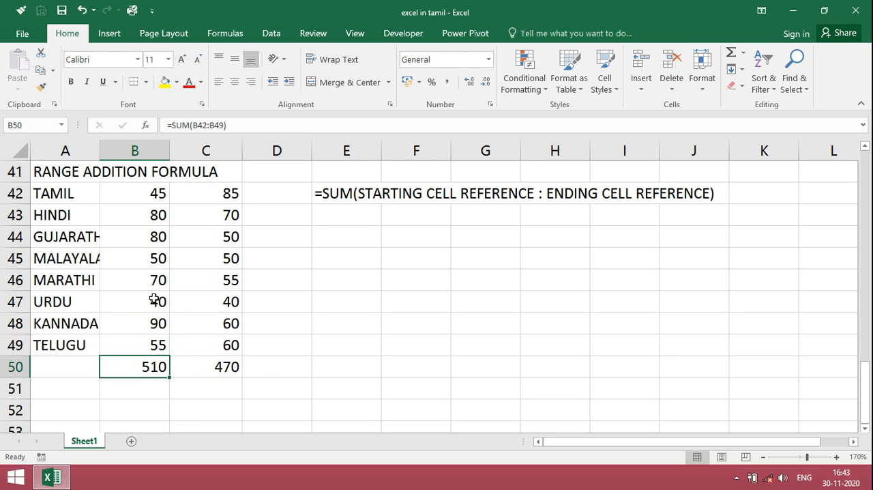